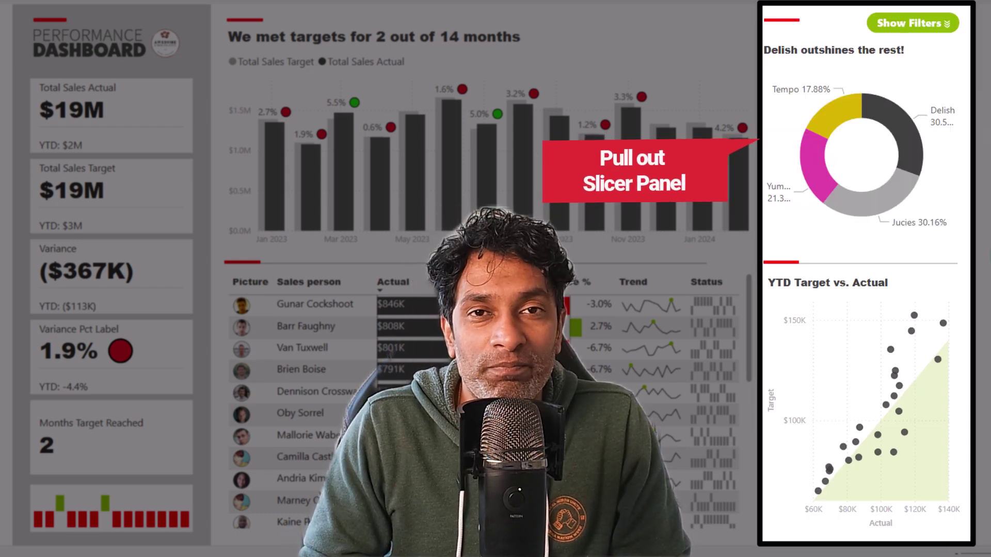
Step: Test the filter panel by applying Tempo up to 13/07/2023, then close it with the X
left_click(895, 20)
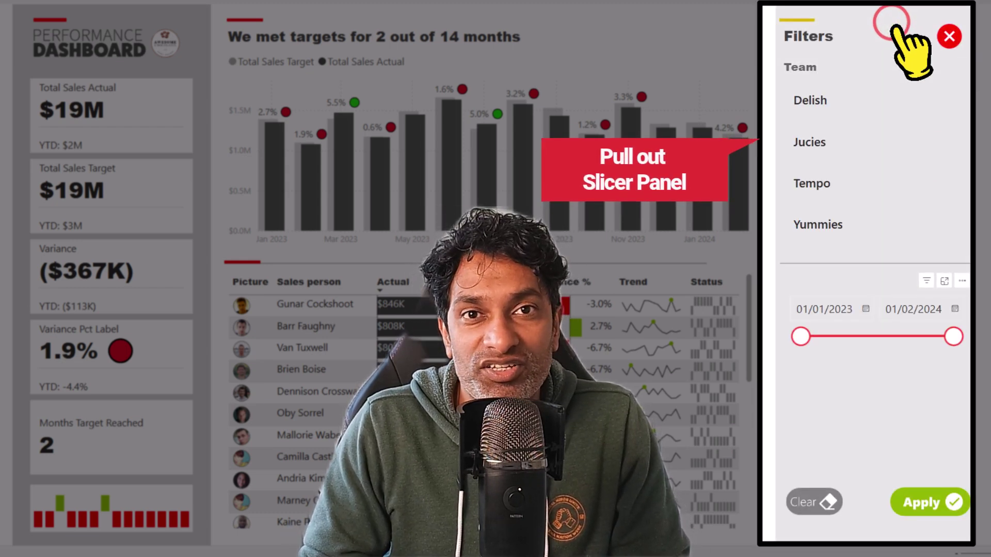
left_click(826, 178)
left_click_drag(953, 337, 876, 336)
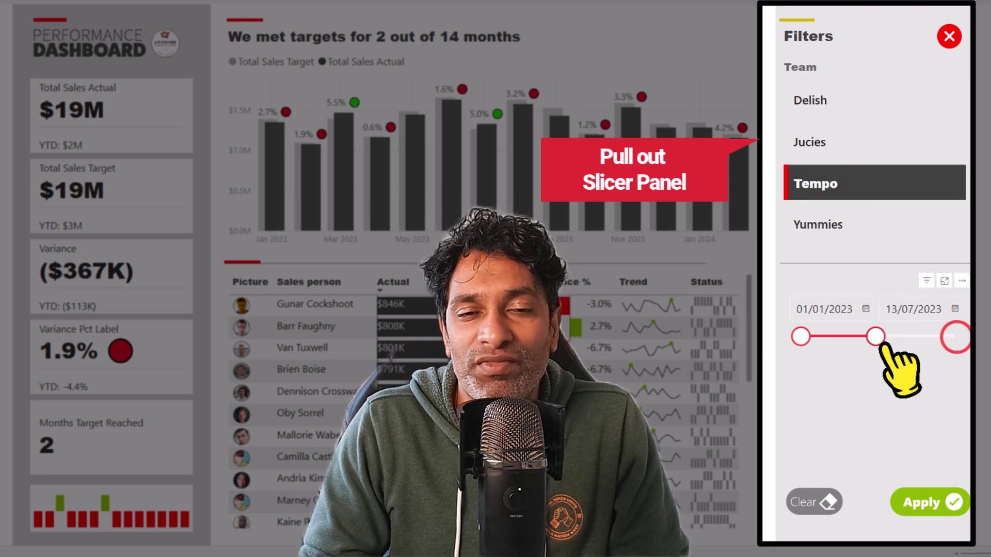
left_click(919, 498)
left_click(949, 36)
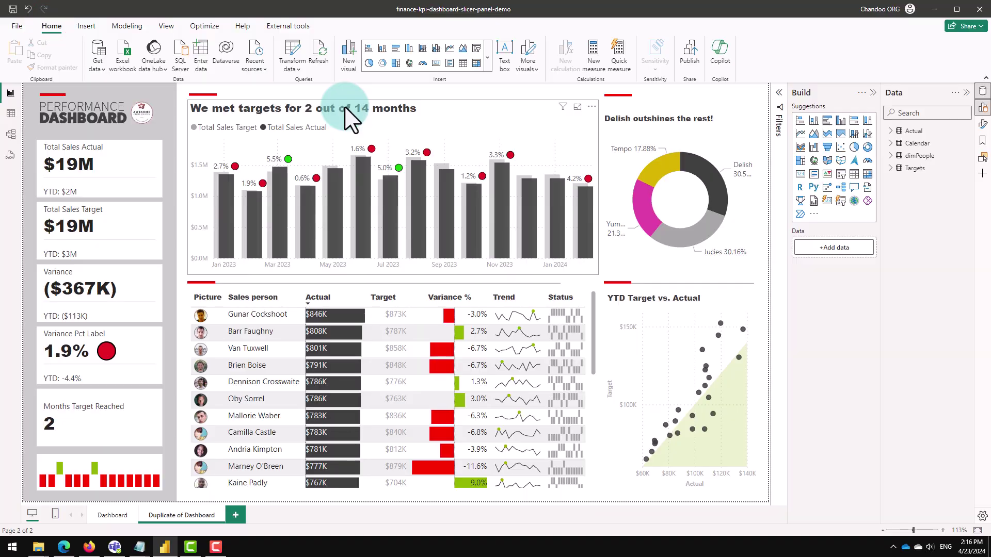
Step: Open the Selection pane from the View ribbon
left_click(165, 26)
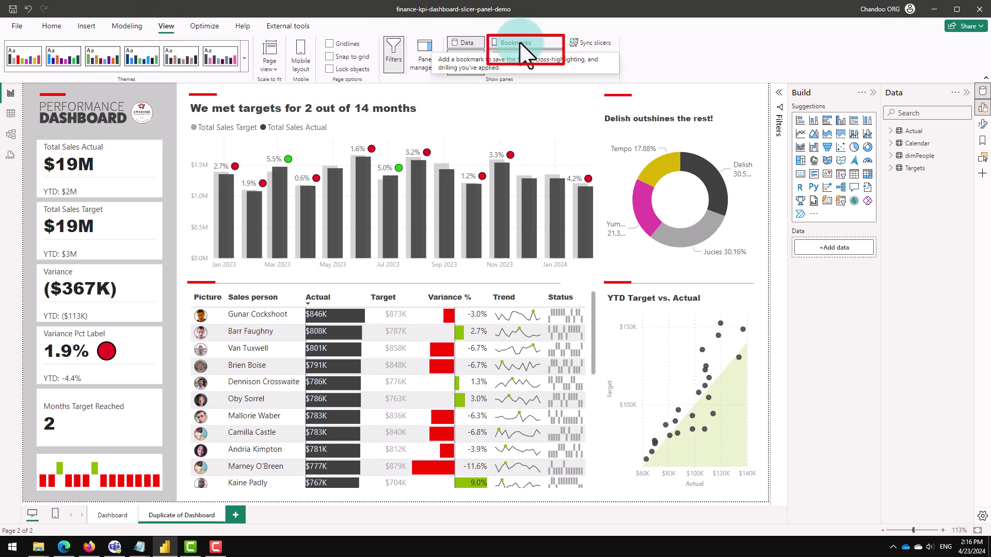
left_click(527, 58)
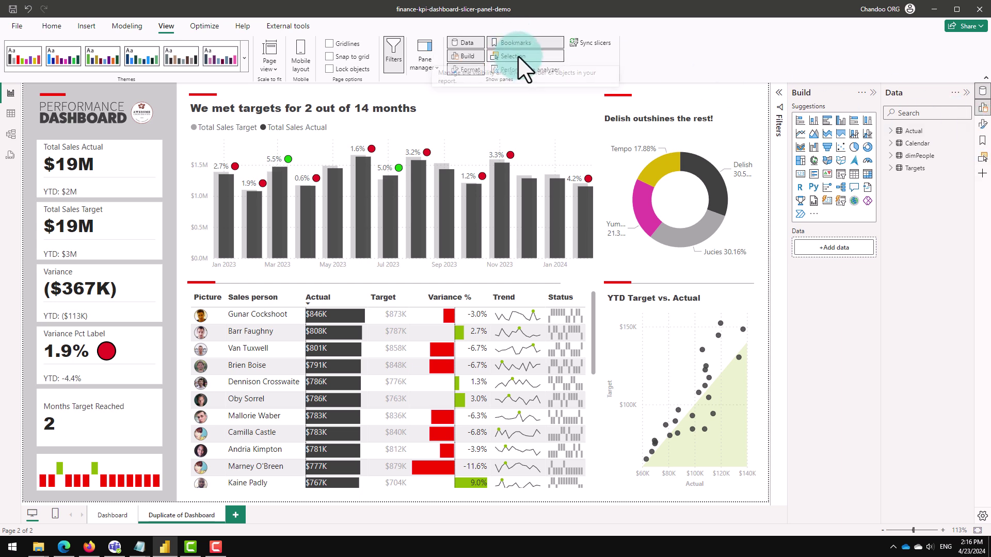
left_click(518, 57)
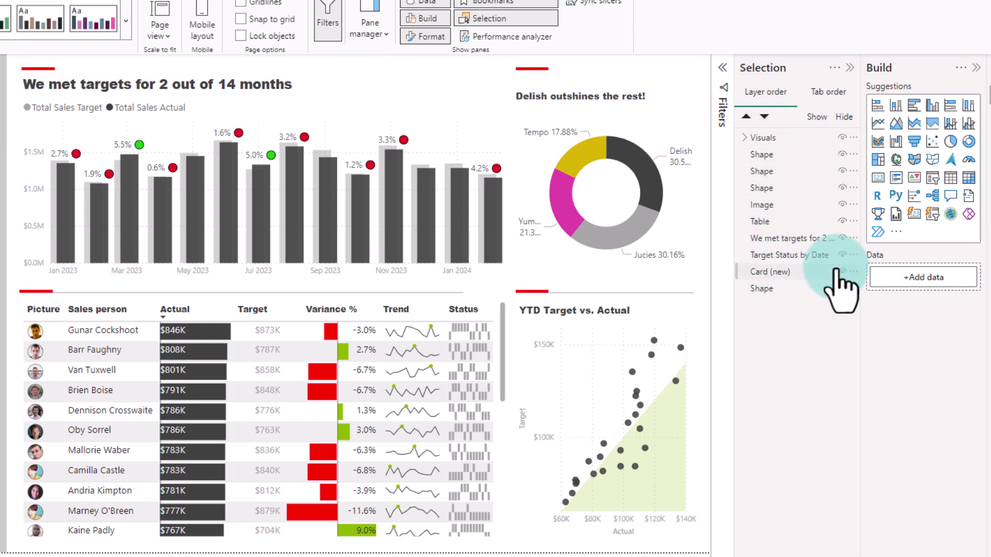
Step: Hide the first Shape layer, the red divider under the bar chart, then show it again
left_click(843, 155)
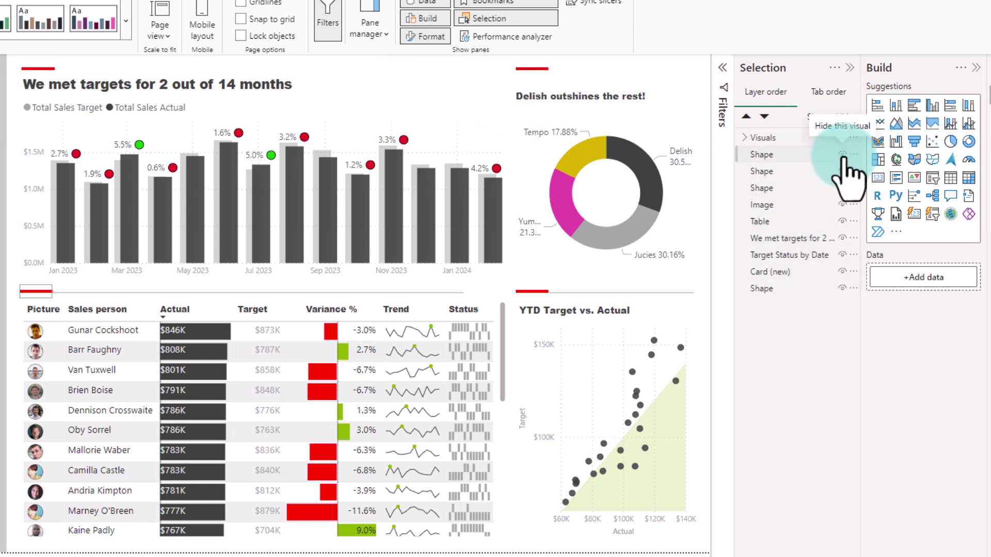
left_click(758, 154)
left_click(768, 155)
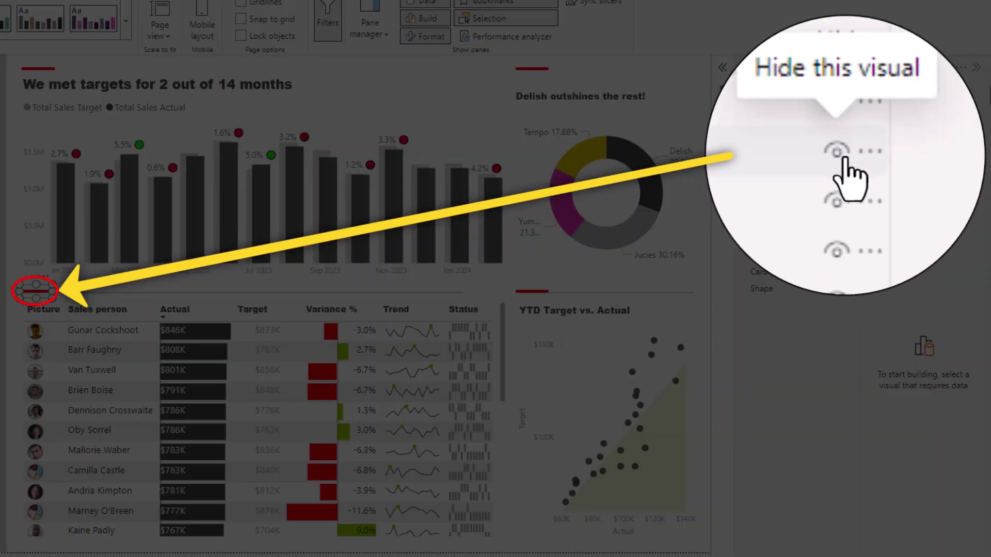
left_click(842, 154)
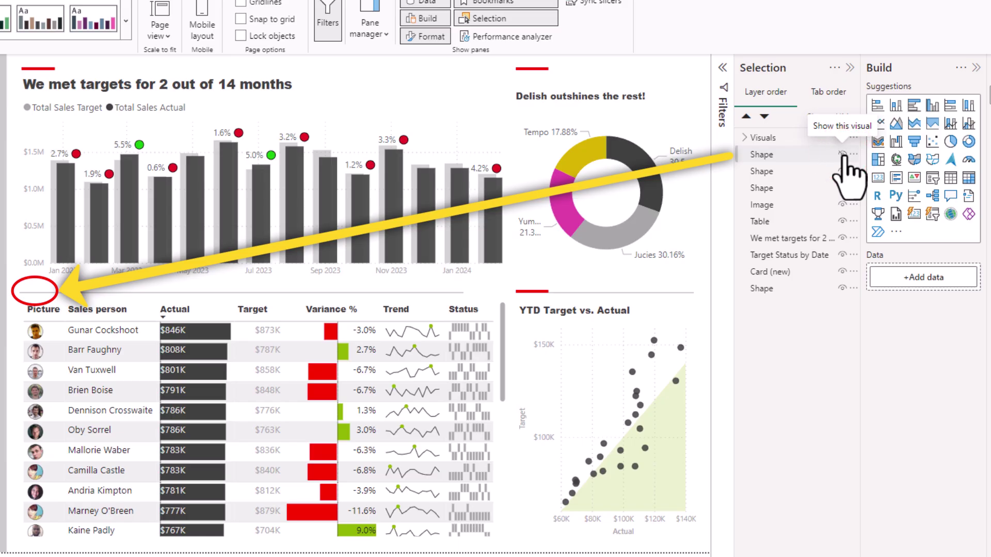
left_click(842, 153)
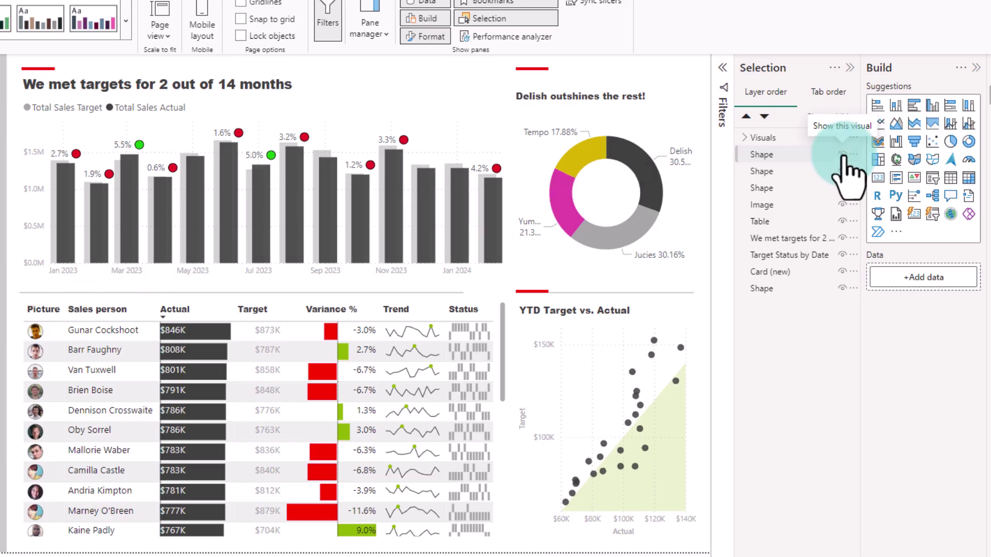
Step: Select the donut and scatter charts and check their grouping options without changing anything
left_click(841, 153)
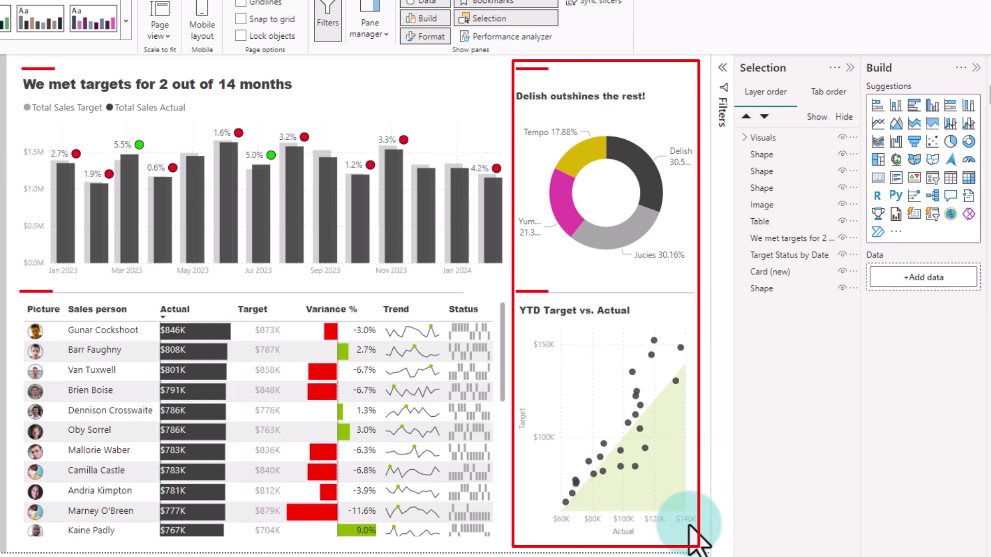
left_click(760, 137)
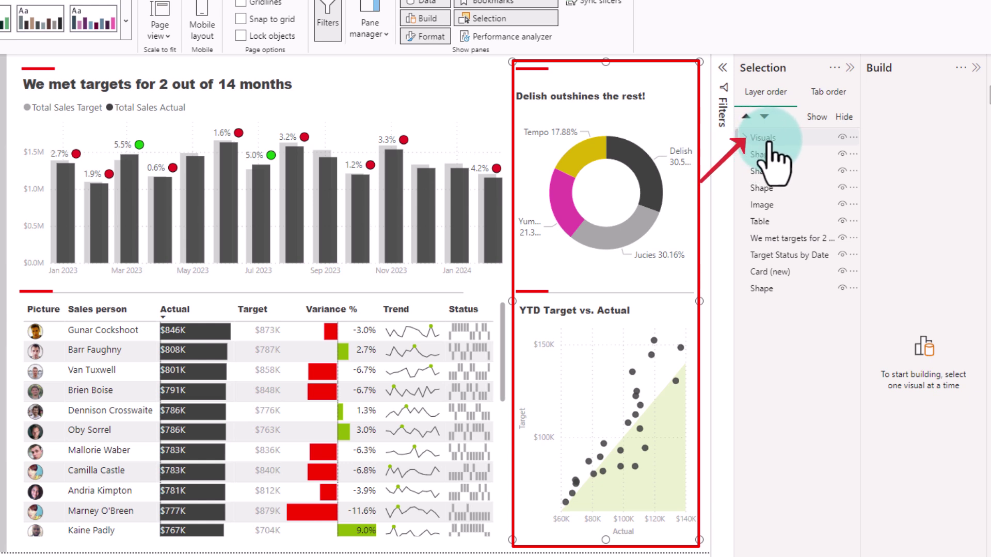
left_click(573, 114)
left_click(605, 333, "ctrl")
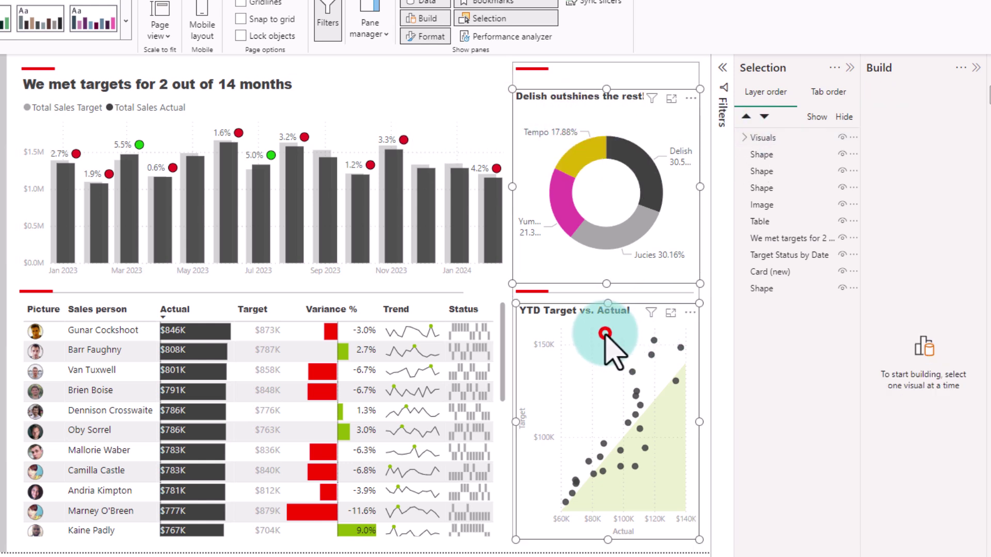
right_click(606, 335)
mouse_move(639, 361)
left_click(754, 470)
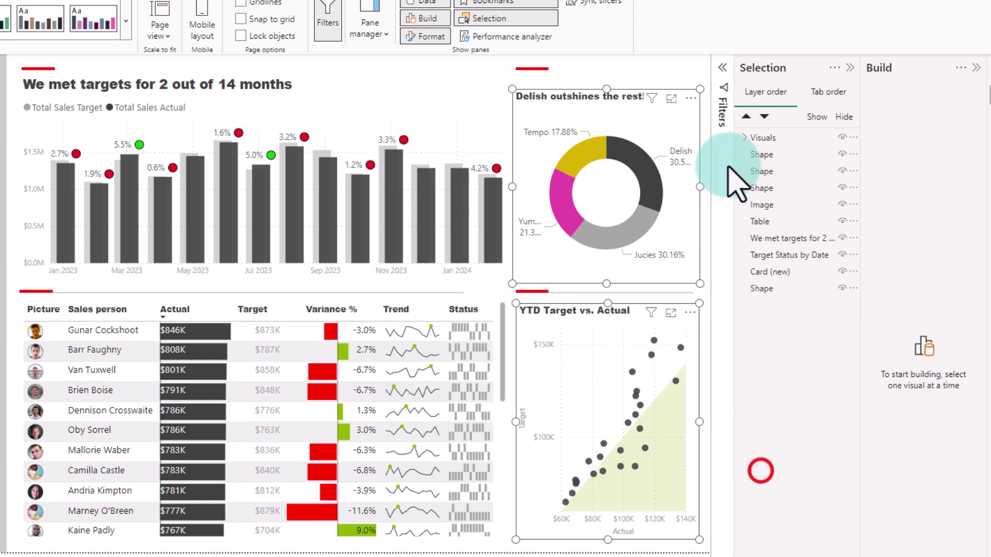
Step: Expand the Visuals group, inspect its shapes and charts, then hide the whole group
left_click(746, 135)
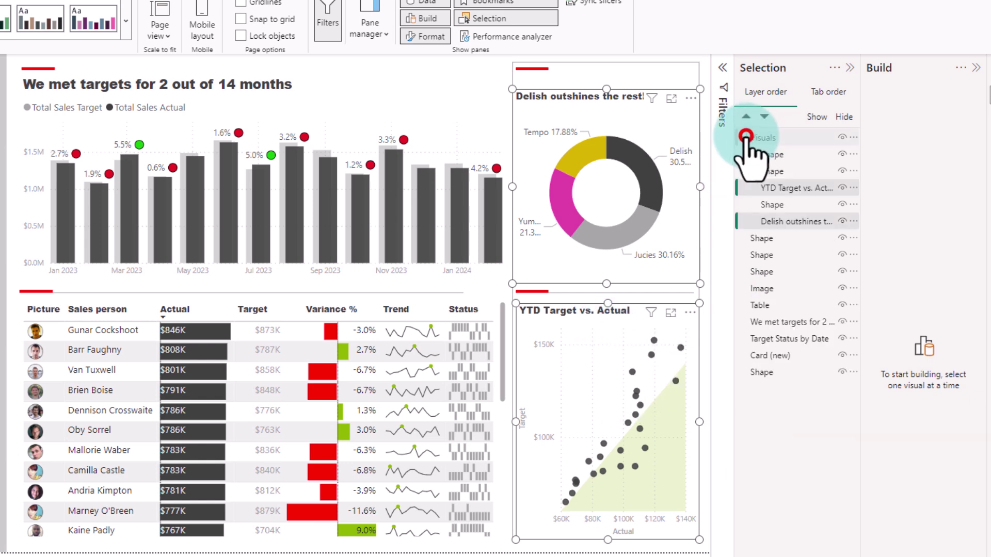
left_click(792, 152)
left_click(785, 171)
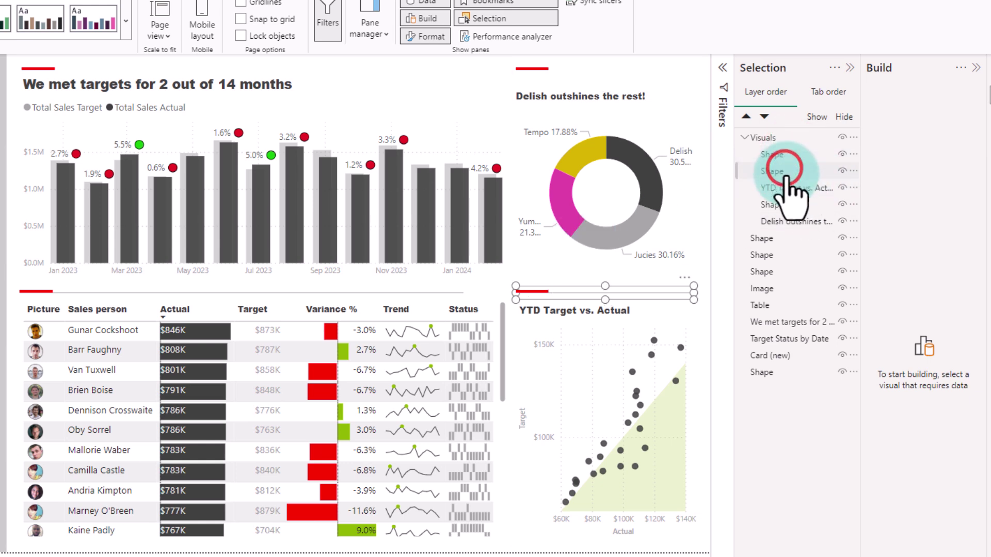
left_click(789, 188)
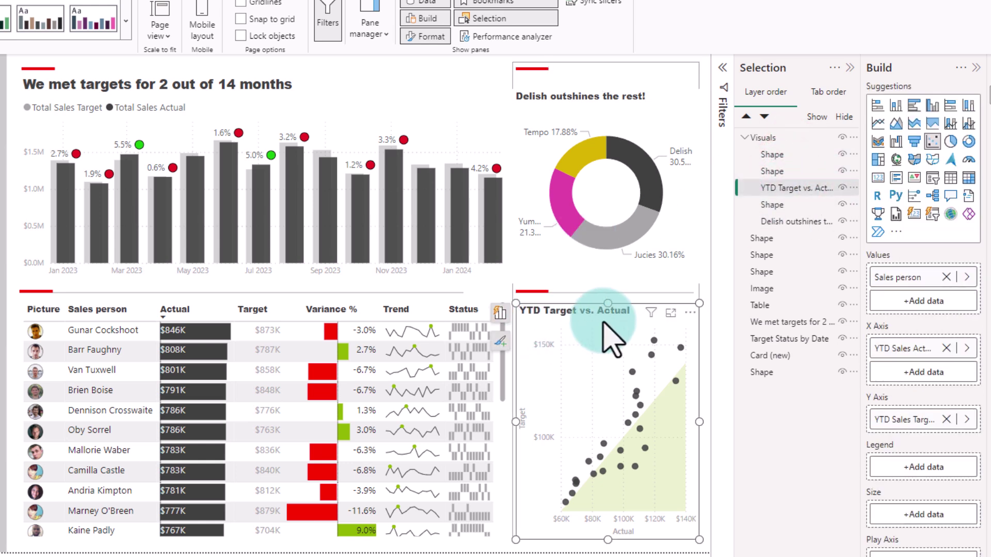
left_click(819, 223, "ctrl")
left_click(803, 222)
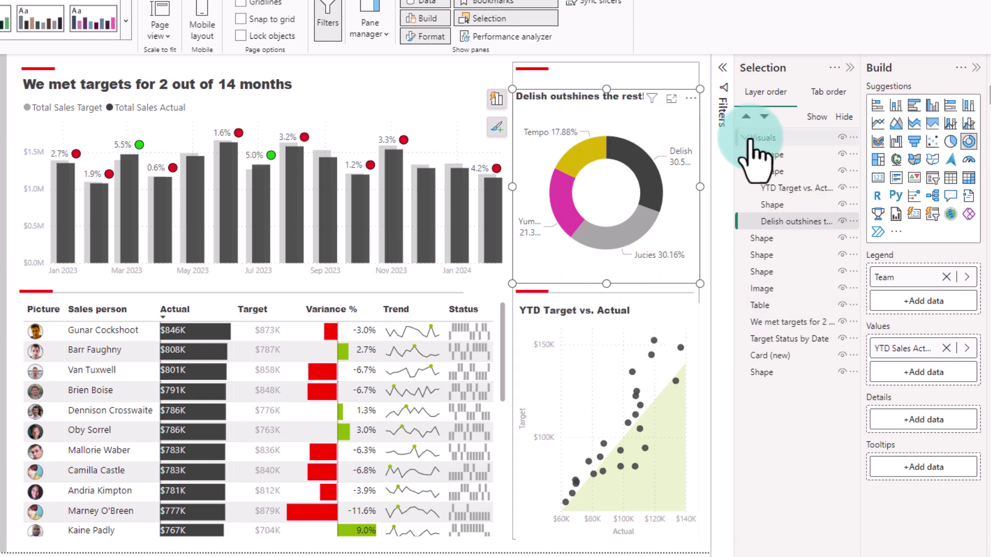
left_click(842, 137)
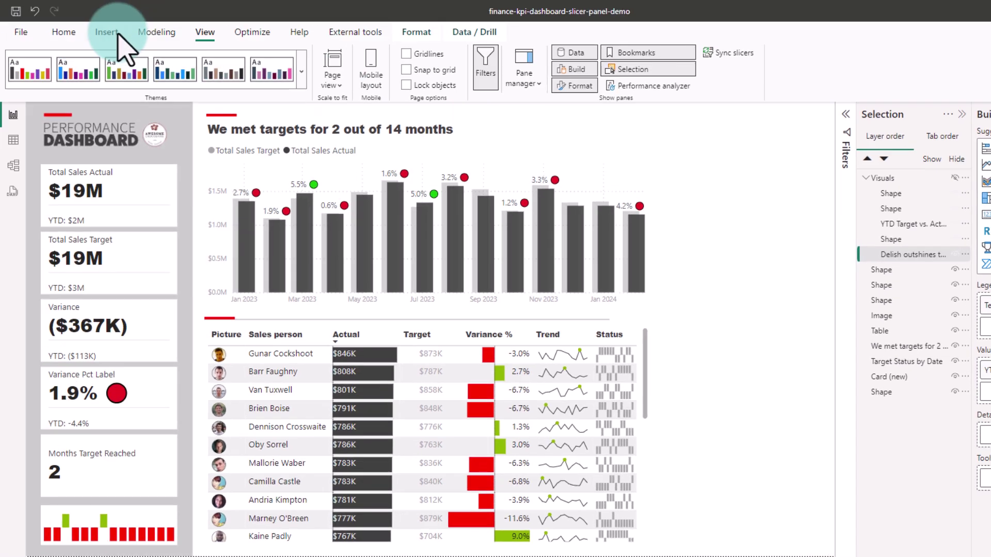
Step: Insert a rectangle, stretch it down the right side of the page, and fill it light grey
left_click(107, 31)
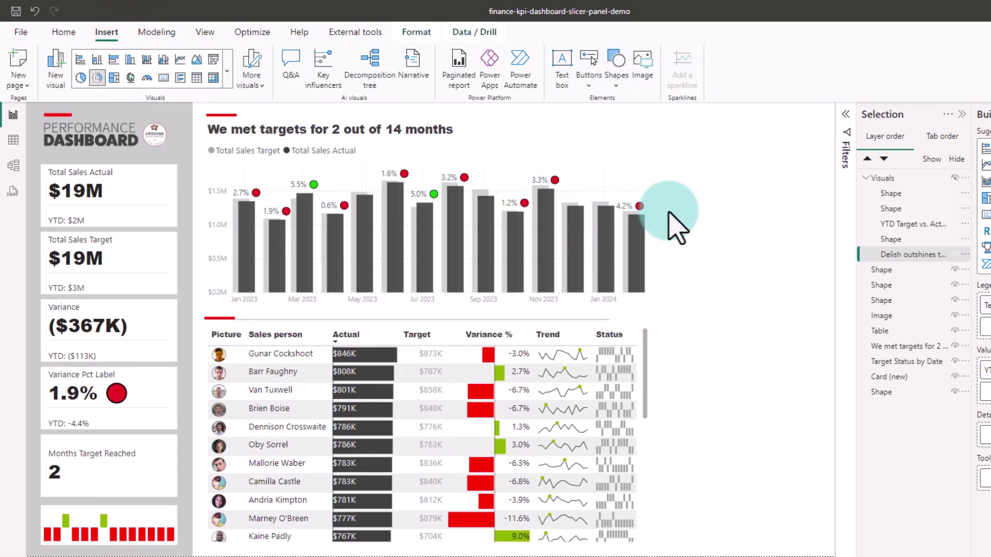
left_click(612, 80)
left_click(631, 127)
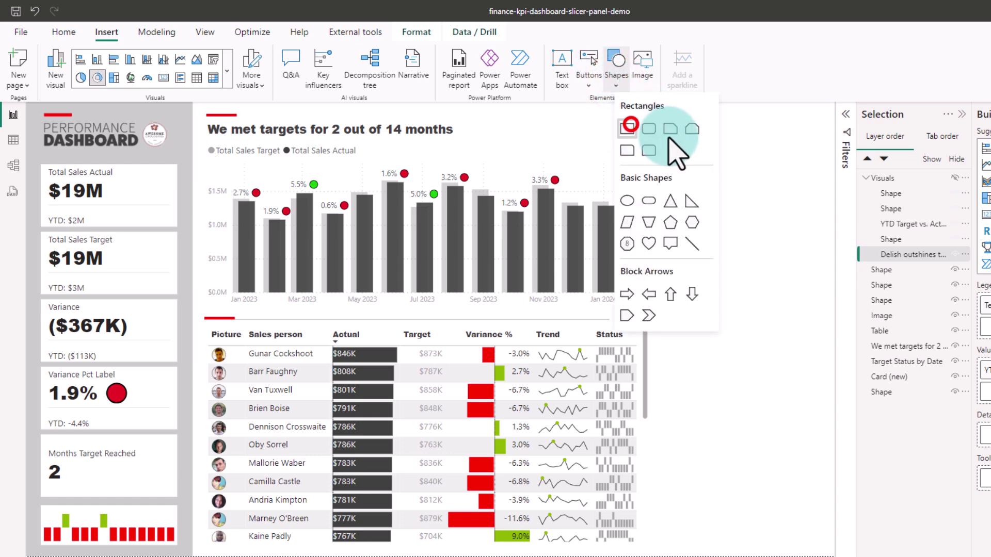
left_click_drag(752, 498, 751, 545)
left_click(703, 327)
left_click(867, 191)
left_click(866, 248)
left_click(873, 458)
left_click(702, 488)
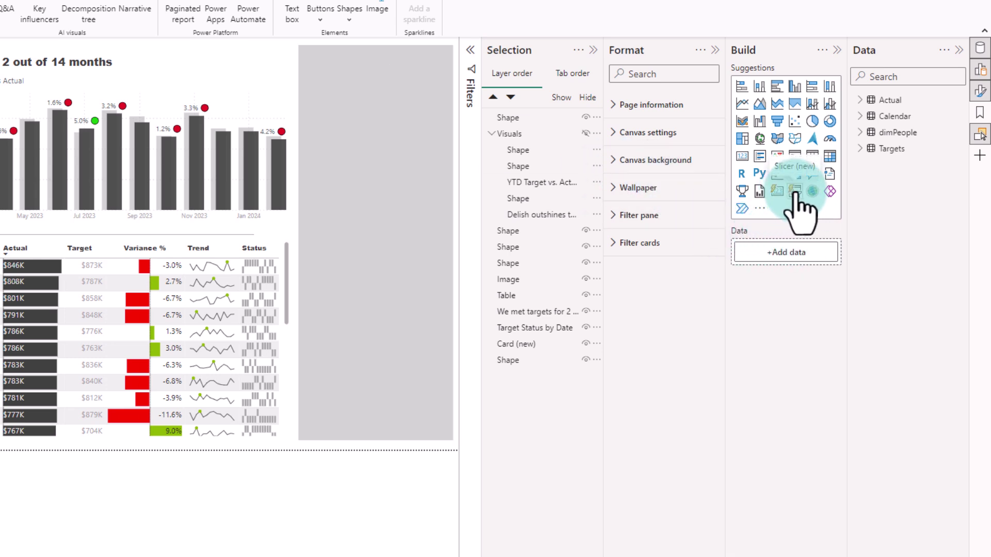
Step: Add a Team slicer from dimPeople on the grey panel, stacked in a single column
left_click(795, 191)
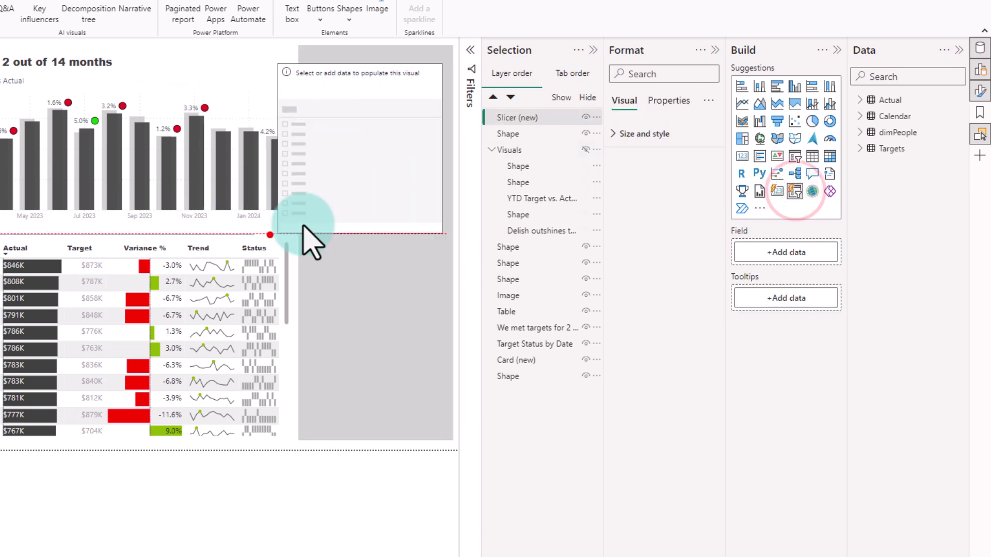
left_click(860, 132)
left_click(880, 181)
left_click(617, 244)
left_click(664, 312)
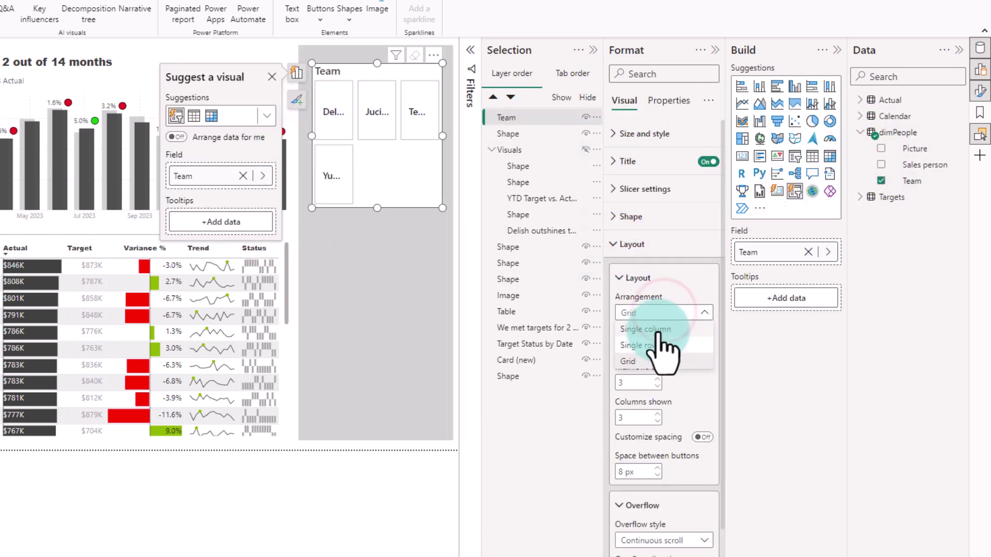
left_click(659, 330)
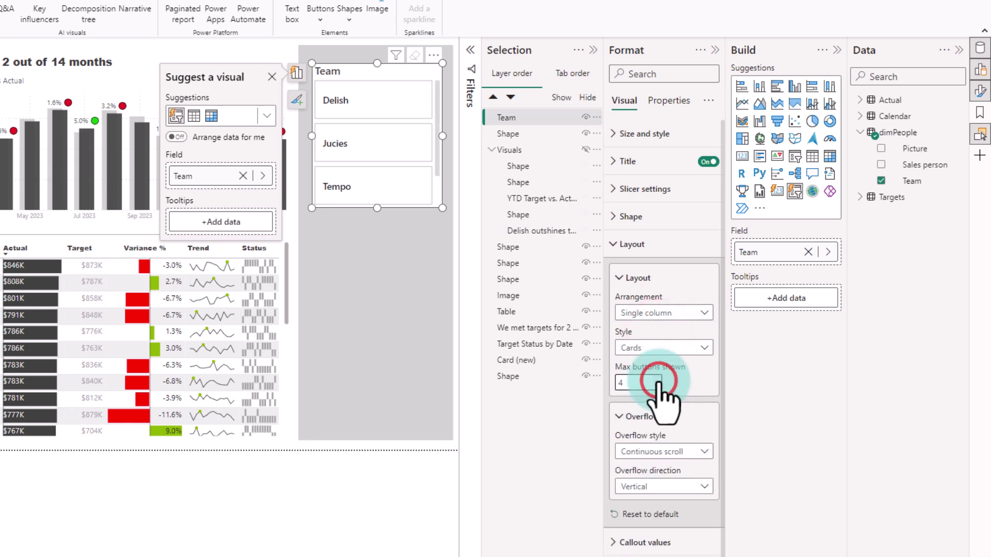
left_click_drag(377, 209, 380, 217)
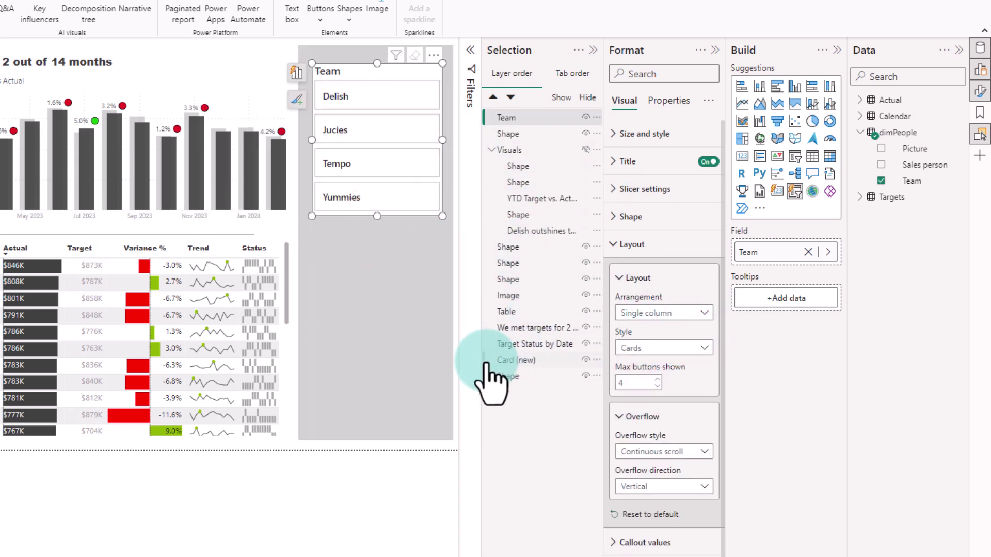
left_click(387, 467)
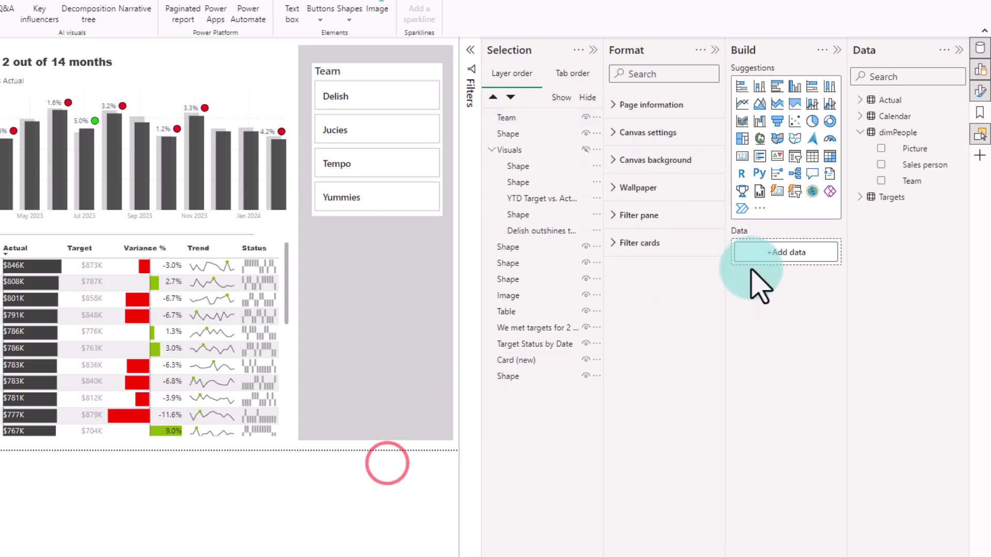
Step: Add a Calendar Date range slicer below the Team slicer
left_click(795, 156)
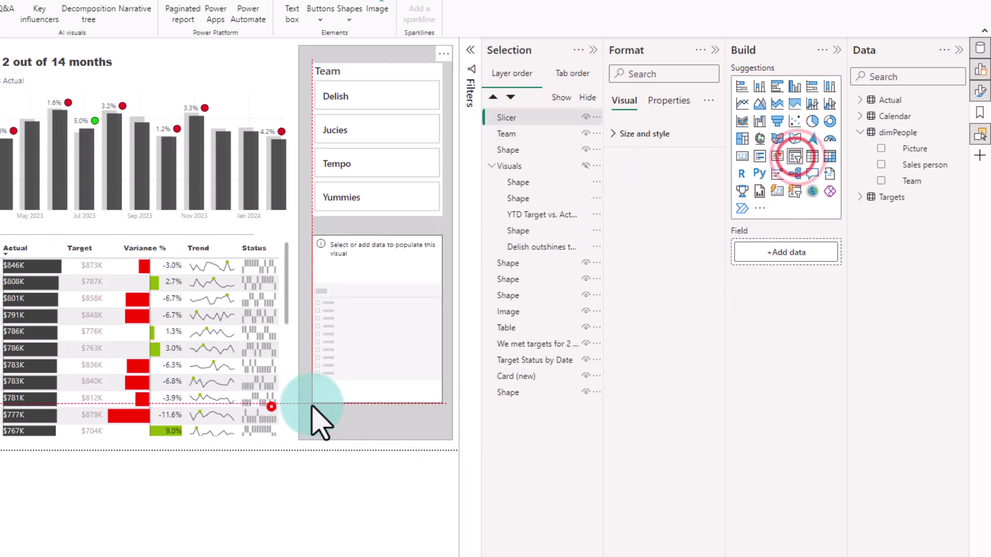
left_click(861, 115)
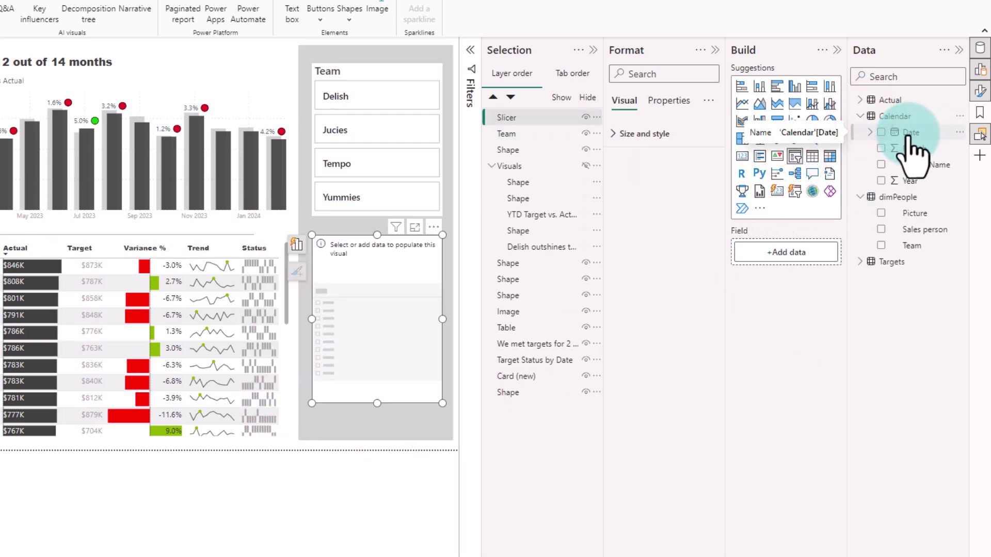
left_click(909, 133)
left_click(371, 464)
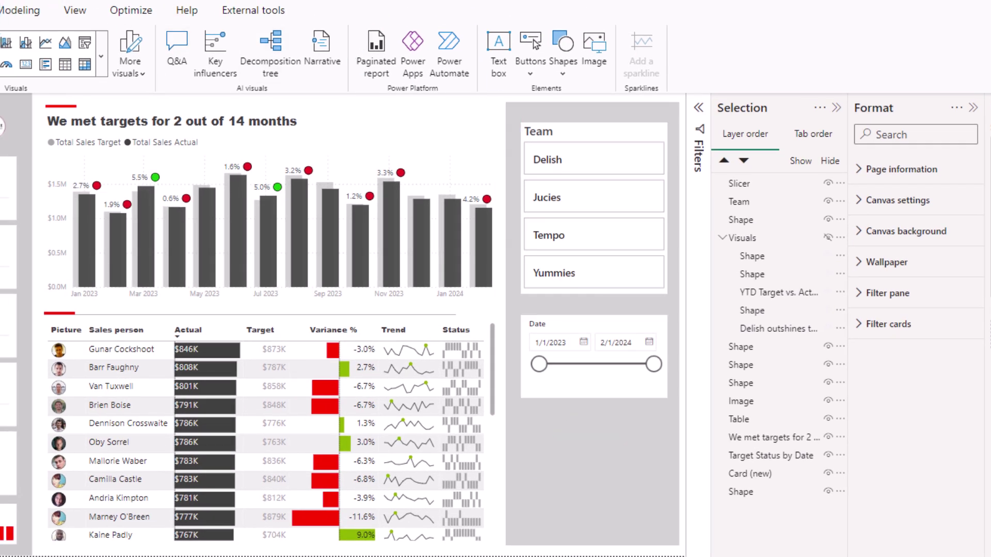
Step: Insert the Apply picture (SNAG-3285.png) and the Clear picture onto the panel
left_click(530, 57)
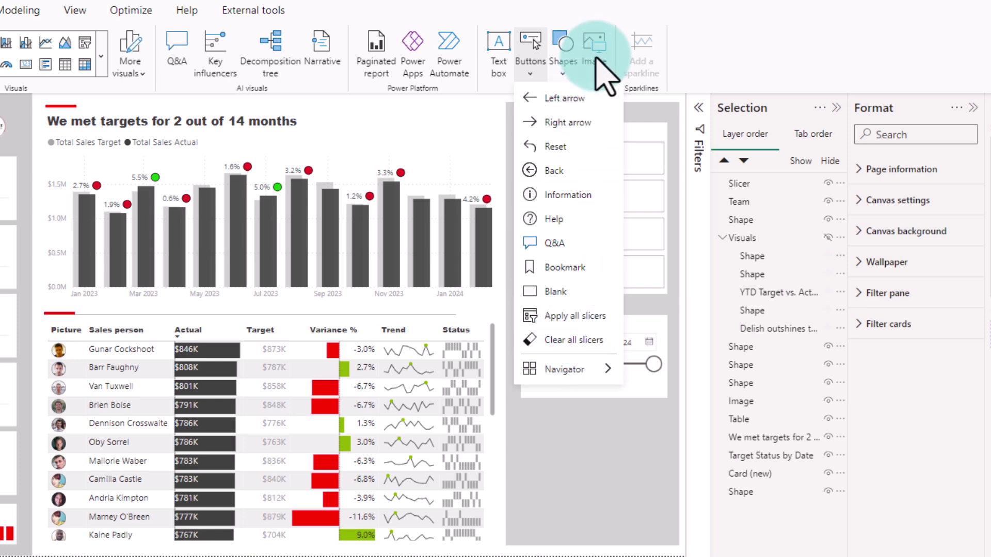
left_click(596, 54)
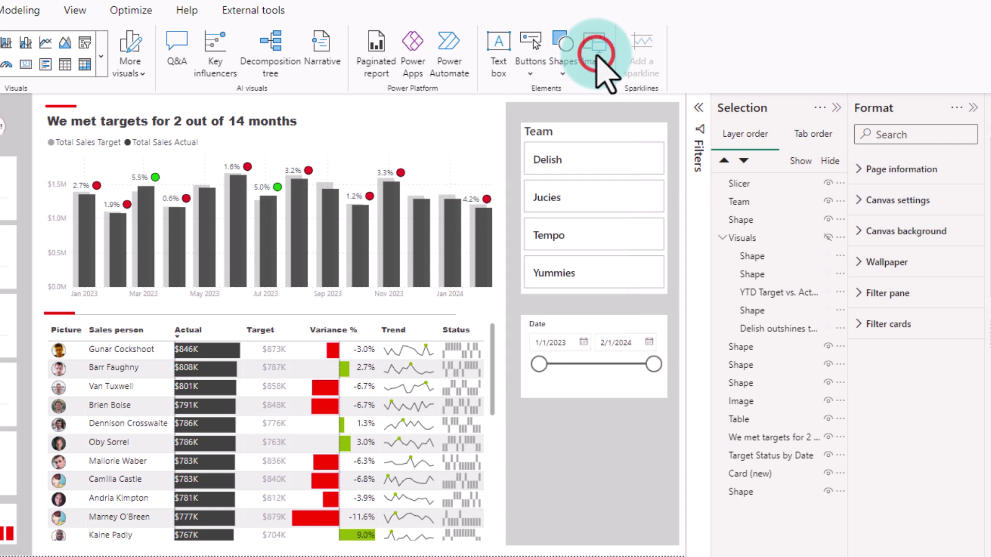
scroll(665, 274, "down", 3)
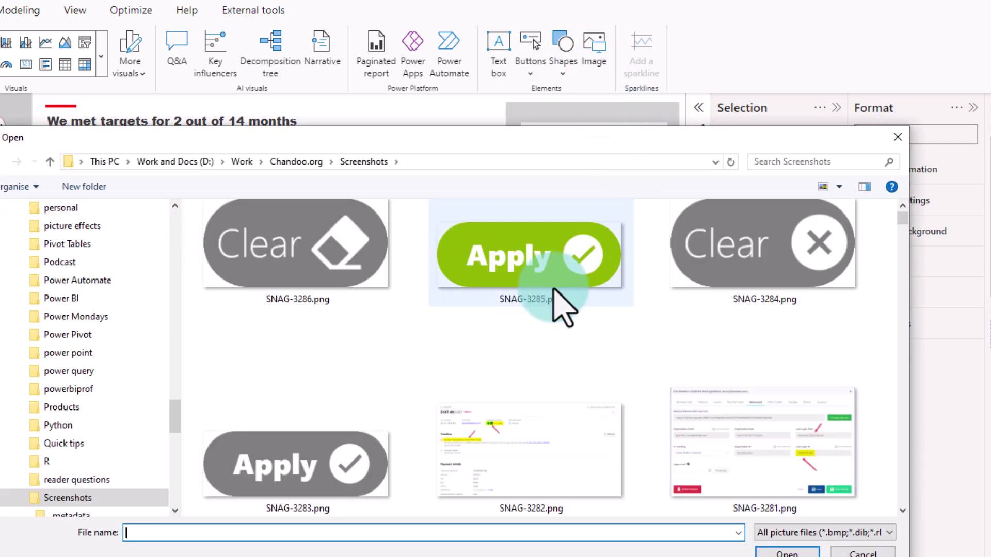
left_click(488, 280)
left_click(787, 553)
left_click(595, 61)
double_click(504, 454)
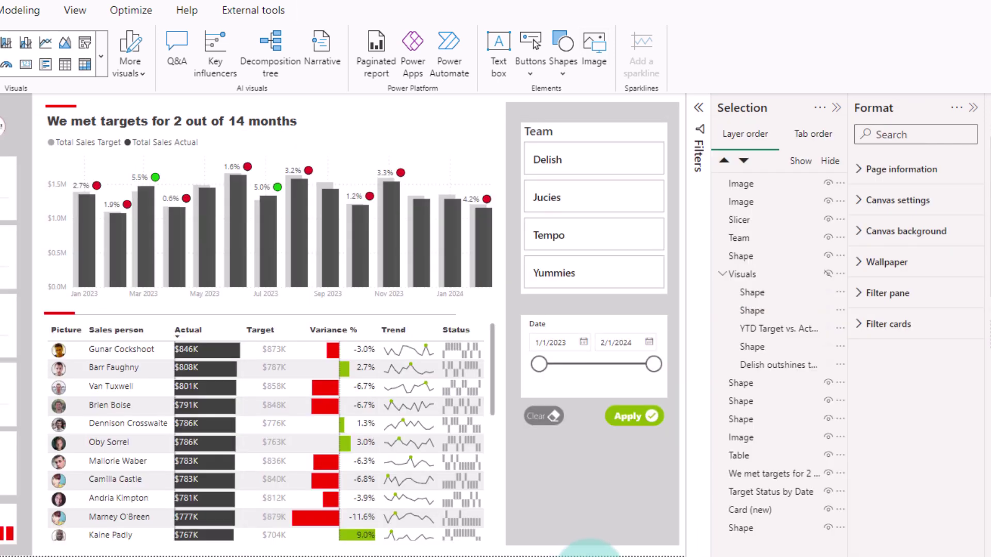
Step: Give the Apply picture an Apply all slicers action and turn on the Clear picture's action
left_click(615, 408)
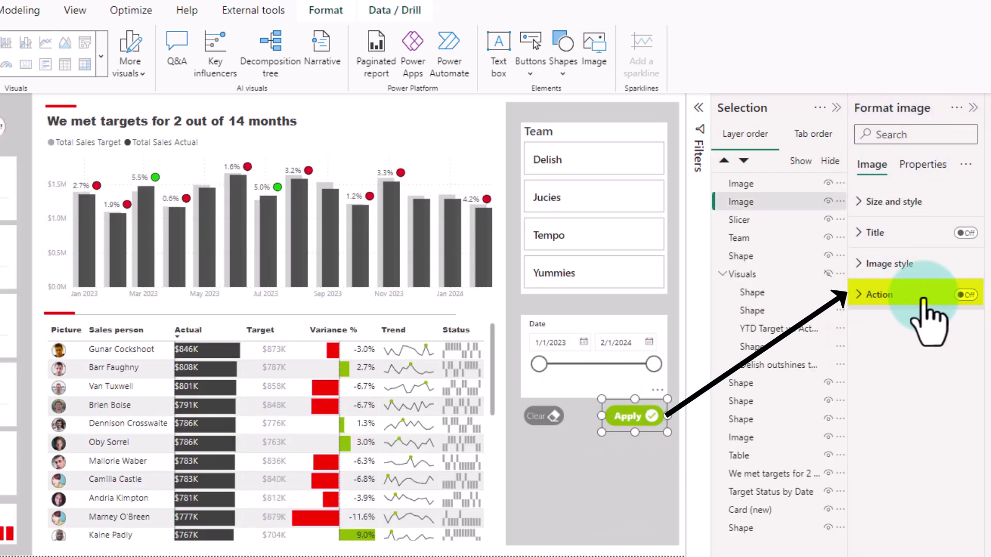
left_click(966, 295)
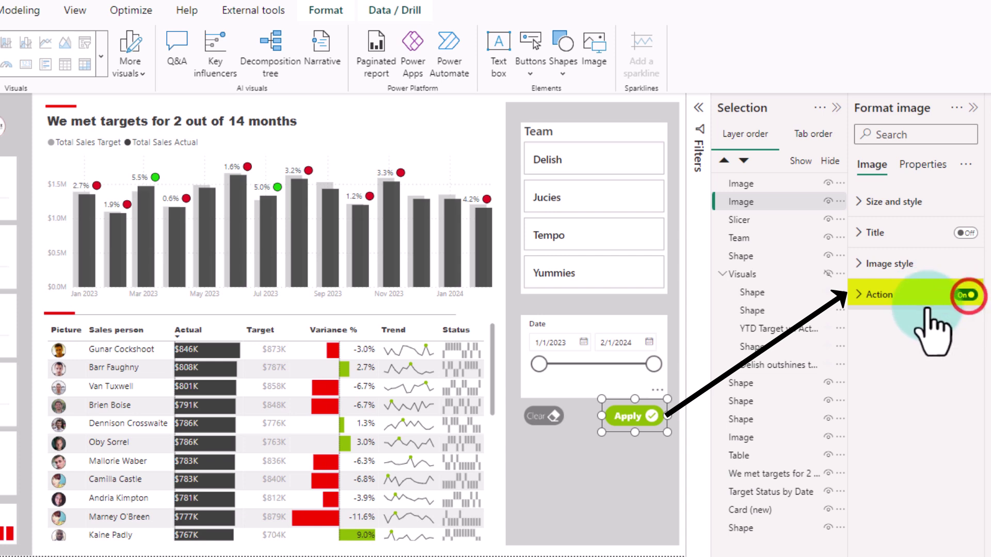
left_click(860, 294)
left_click(889, 372)
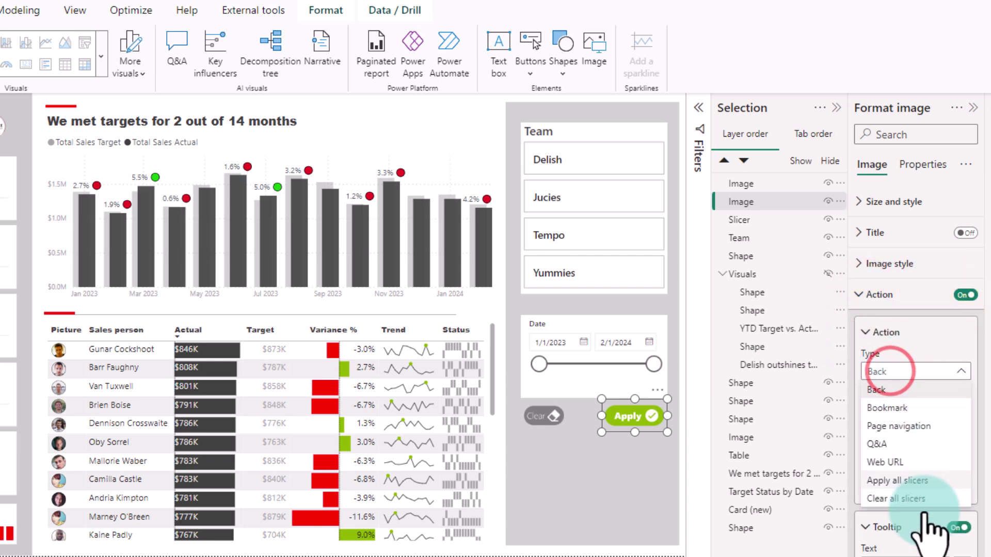
left_click(906, 479)
left_click(543, 416)
left_click(964, 295)
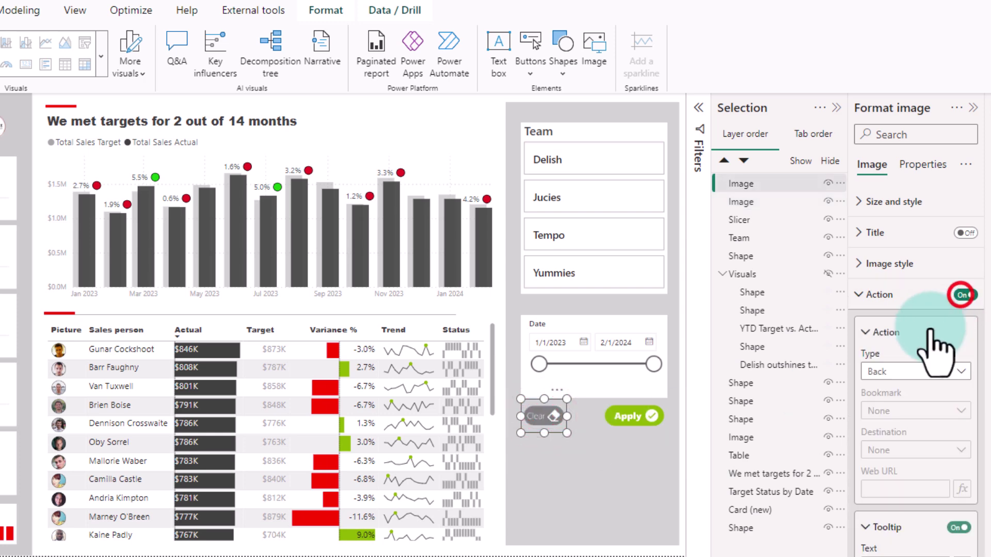
Step: Set the Clear picture's action type to Clear all slicers
left_click(897, 370)
left_click(911, 498)
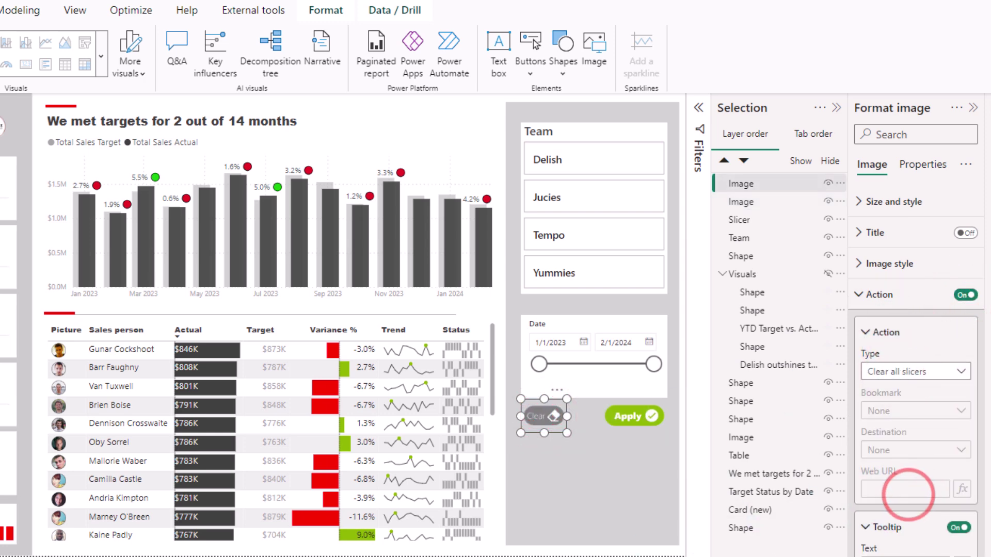
left_click(628, 520)
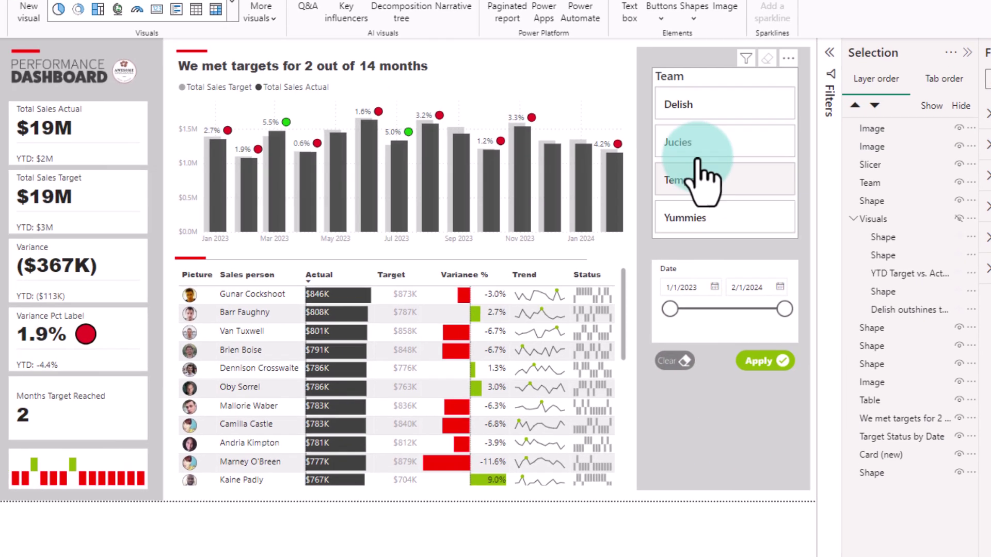
Step: Test the buttons by applying a Jucies team filter, then clearing it
left_click(589, 196)
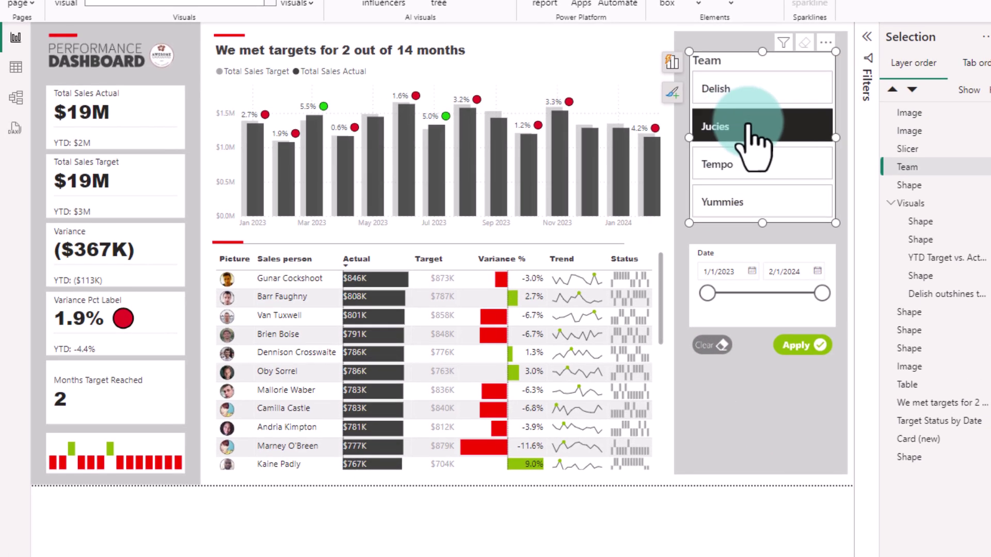
left_click(799, 345, "ctrl")
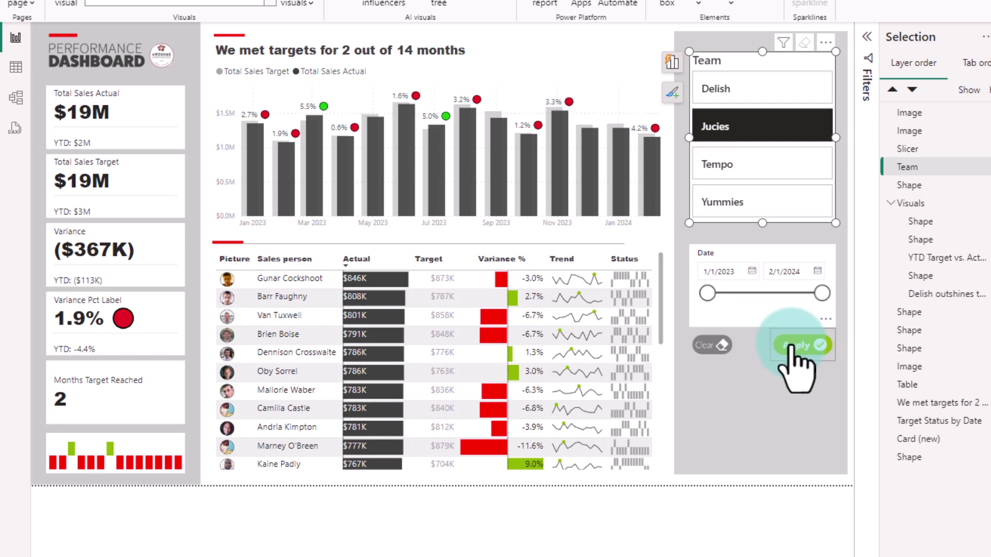
left_click(790, 346, "ctrl")
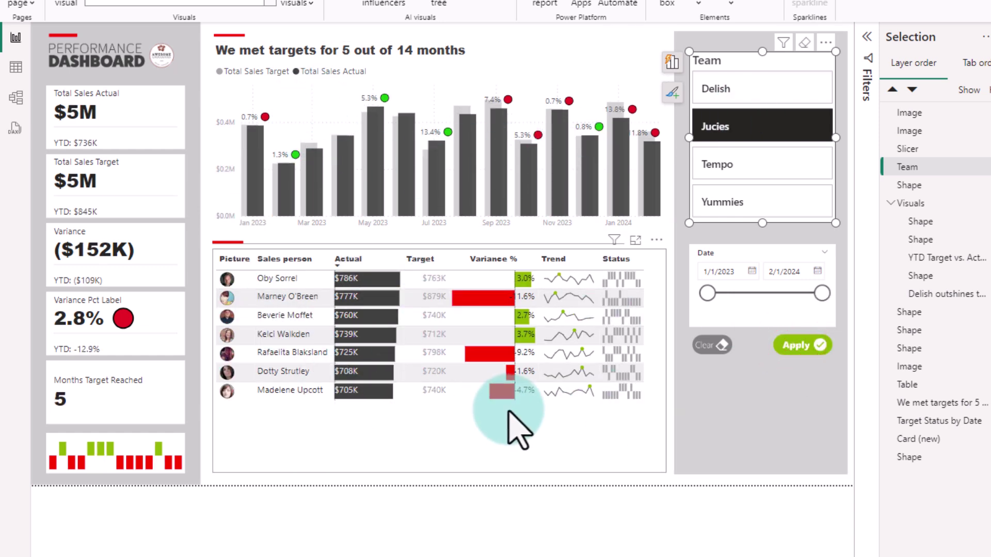
left_click(707, 346, "ctrl")
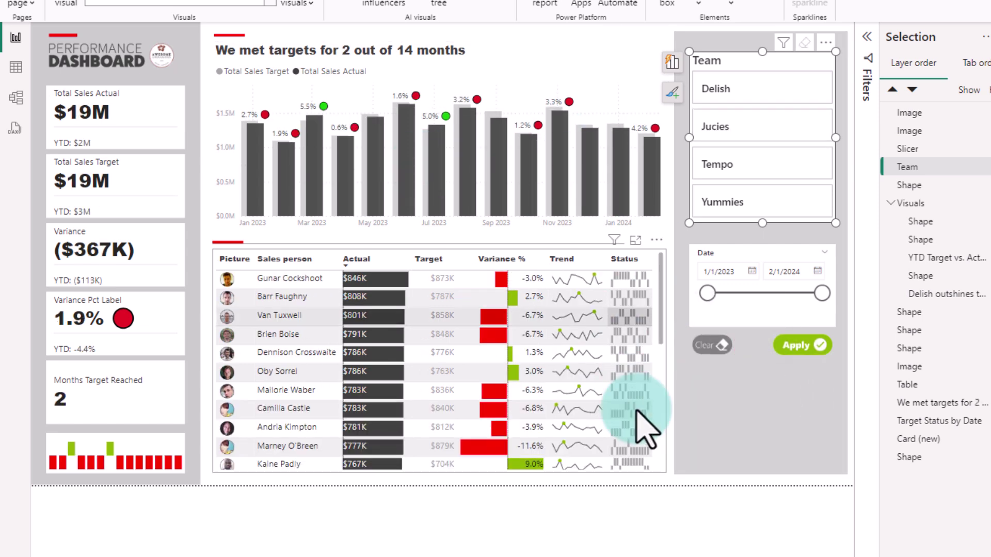
left_click(799, 496)
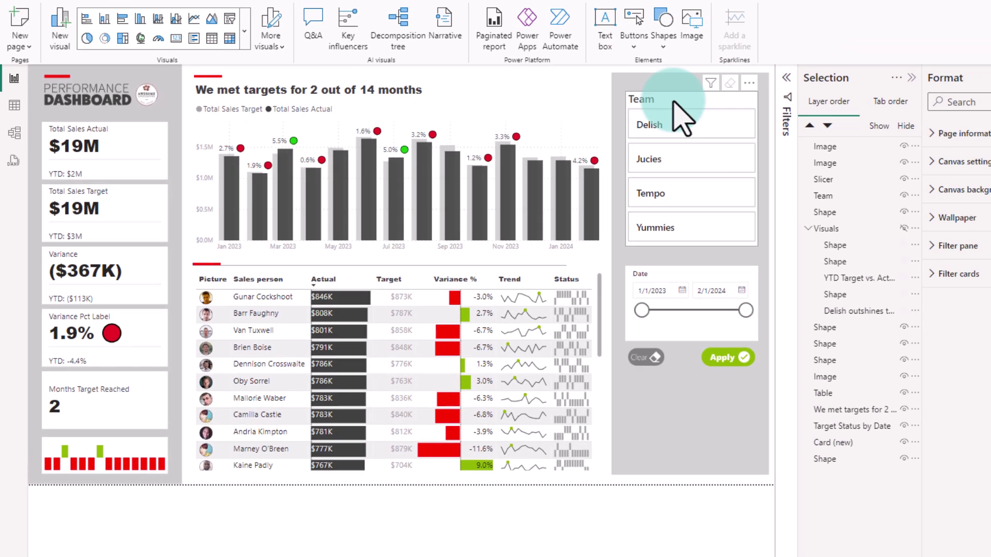
Step: Move the Team slicer, Date slicer, Clear and Apply pictures further down the panel
left_click(758, 64)
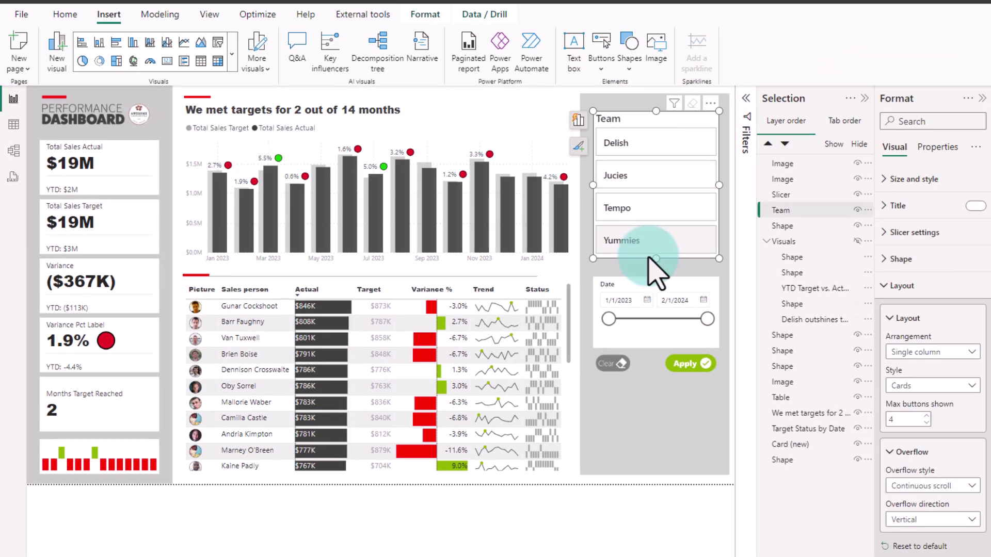
left_click(644, 283, "ctrl")
left_click(610, 364, "ctrl")
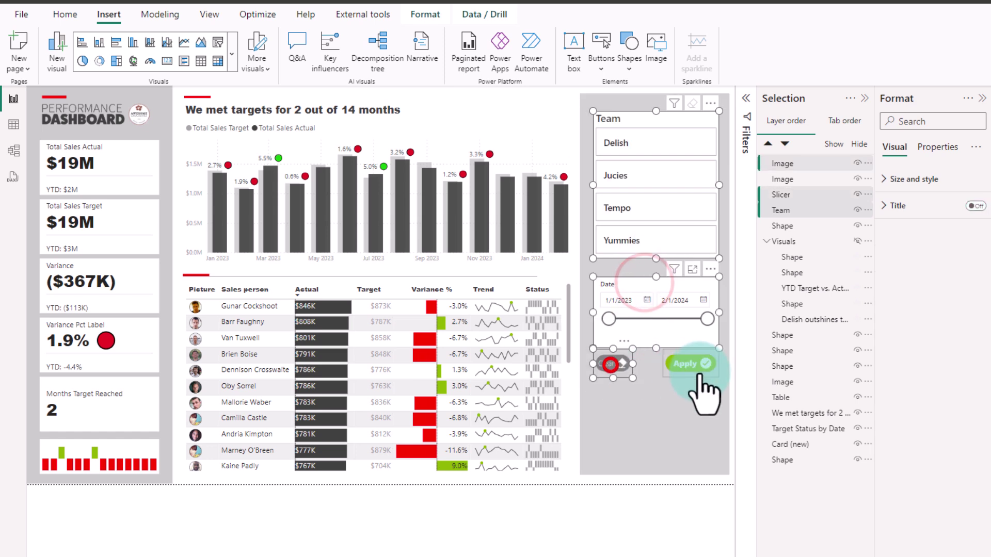
left_click(689, 365, "ctrl")
left_click_drag(665, 316, 664, 337)
key("Escape")
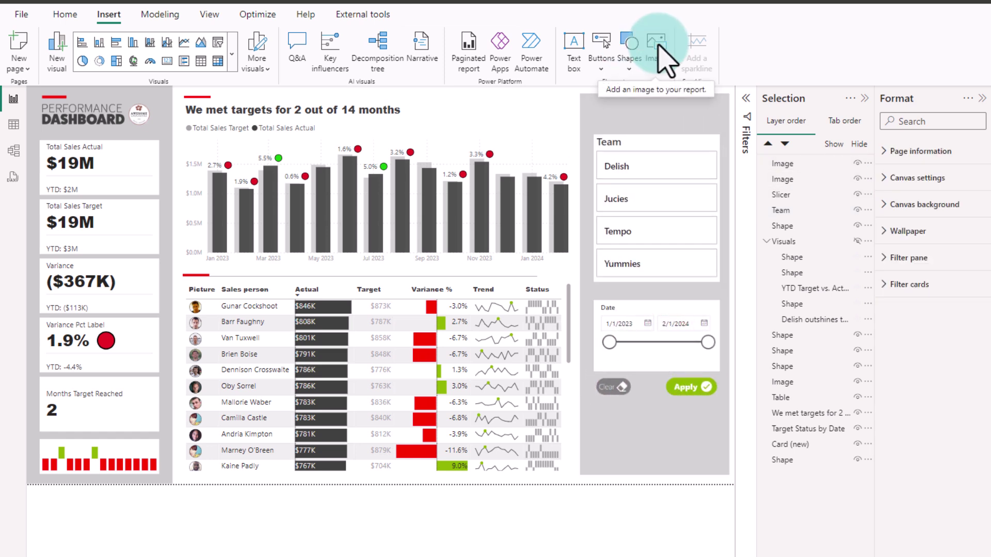
Step: Insert the red X picture (SNAG-3288.png) and shrink it into the panel's top-right corner
left_click(658, 45)
left_click(591, 329)
left_click(801, 487)
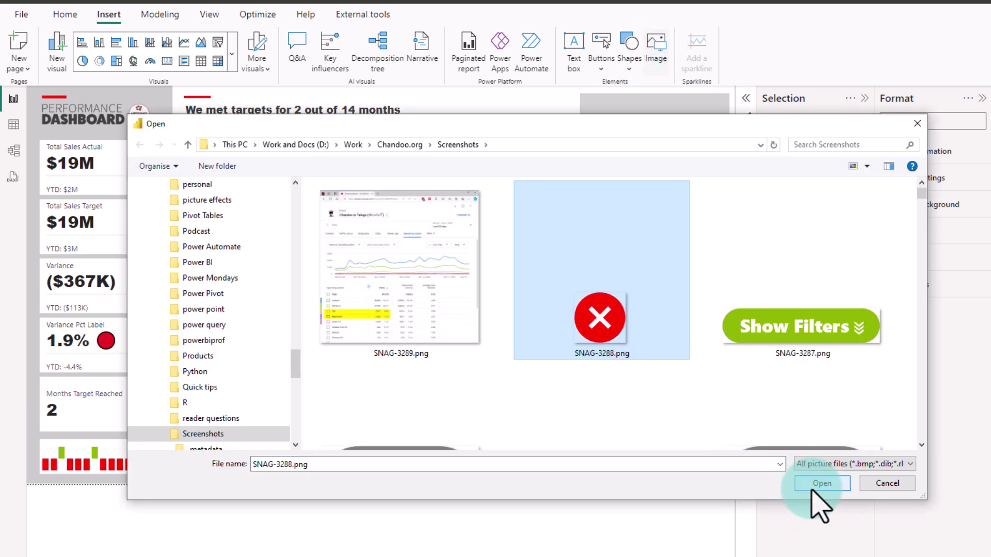
left_click(822, 484)
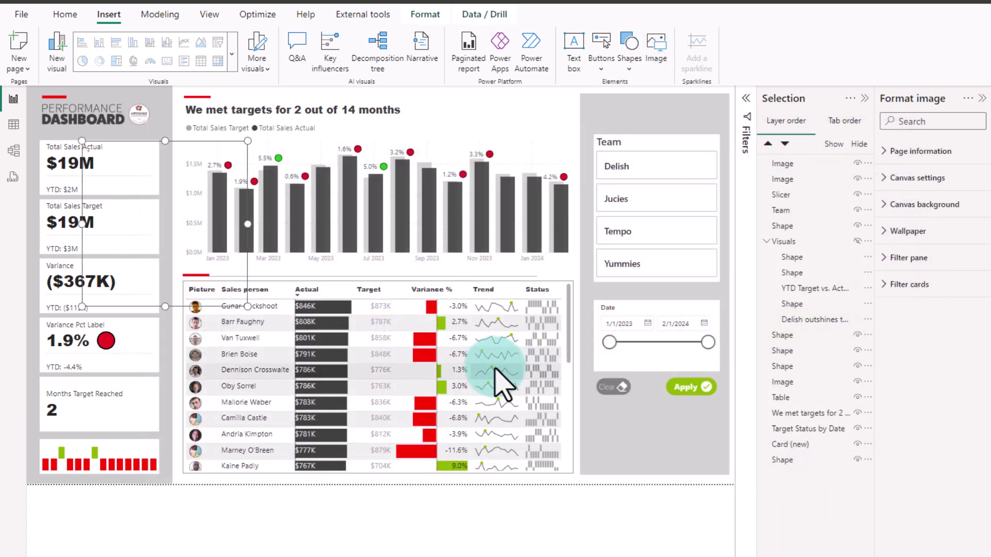
left_click_drag(165, 224, 666, 178)
left_click_drag(588, 253, 706, 111)
left_click(607, 550)
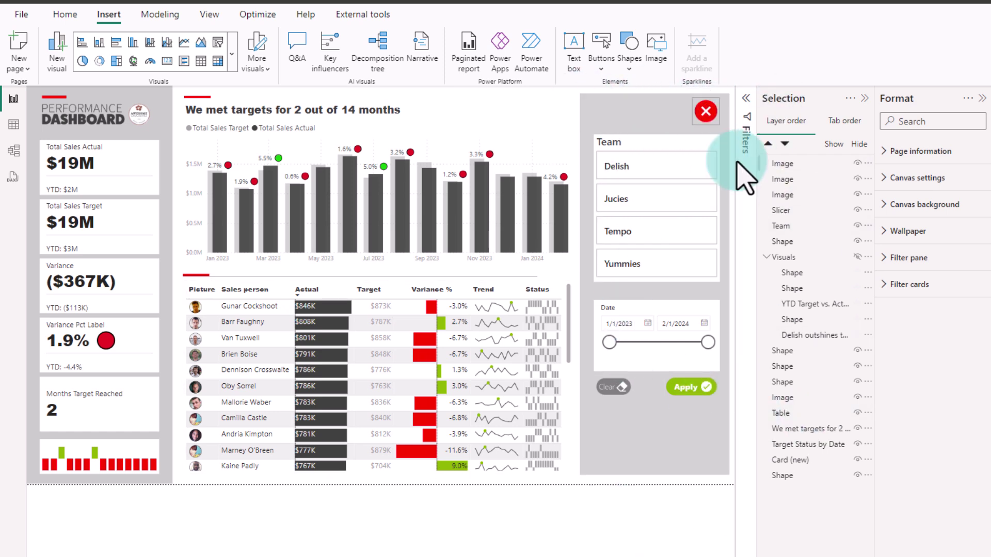
Step: Group the red X, both slicers, Apply and Clear pictures and grey background as 'Slicer Panel'
left_click(705, 111)
left_click(664, 141, "ctrl")
left_click(612, 303, "ctrl")
left_click(608, 388, "ctrl")
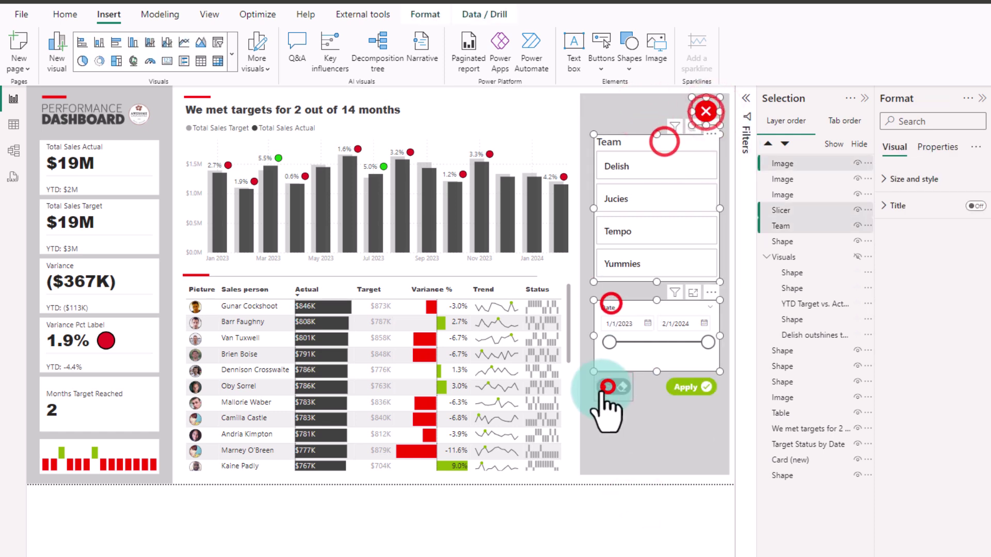
left_click(710, 362, "ctrl")
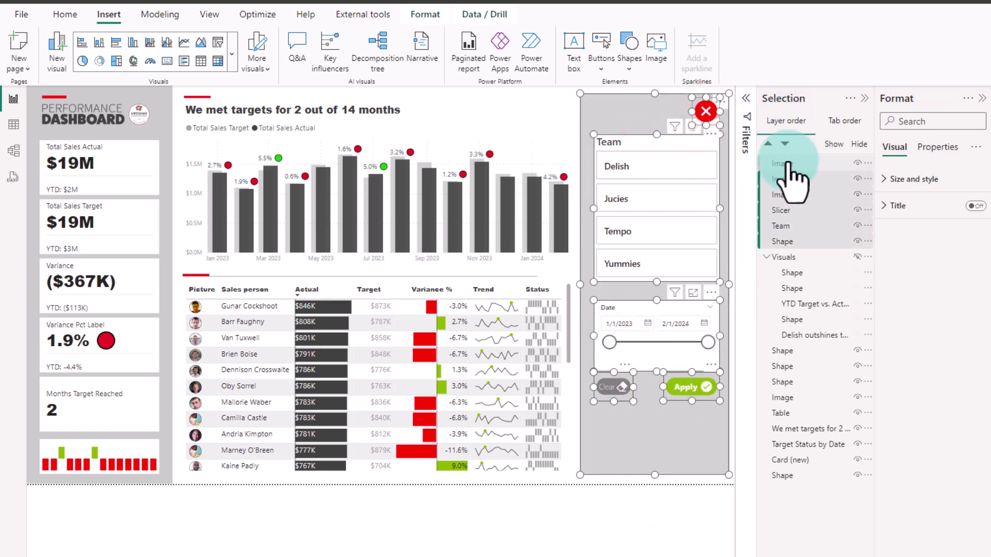
mouse_move(789, 175)
left_mouse_down()
mouse_move(787, 262)
mouse_move(766, 268)
mouse_move(782, 183)
left_mouse_up()
right_click(782, 183)
mouse_move(825, 173)
left_click(944, 173)
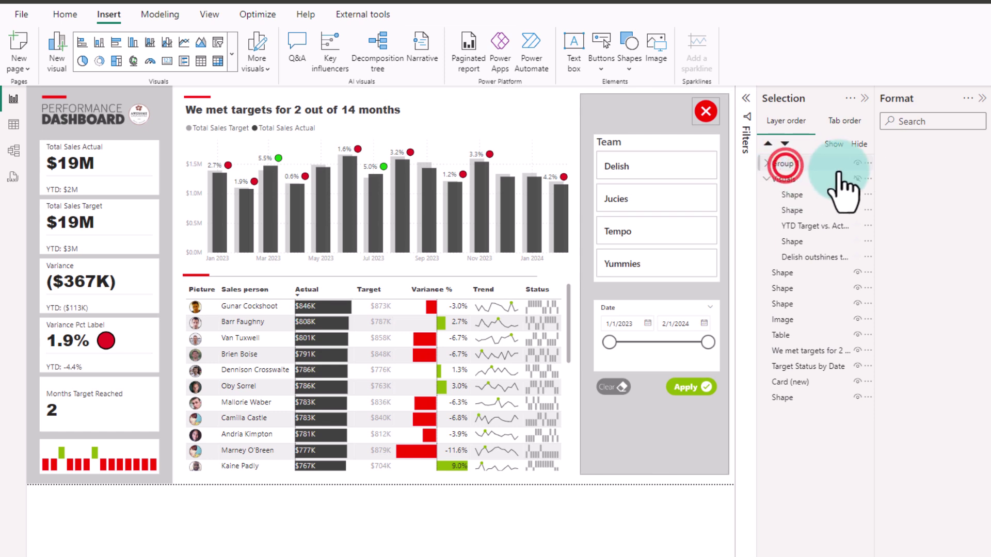
double_click(784, 164)
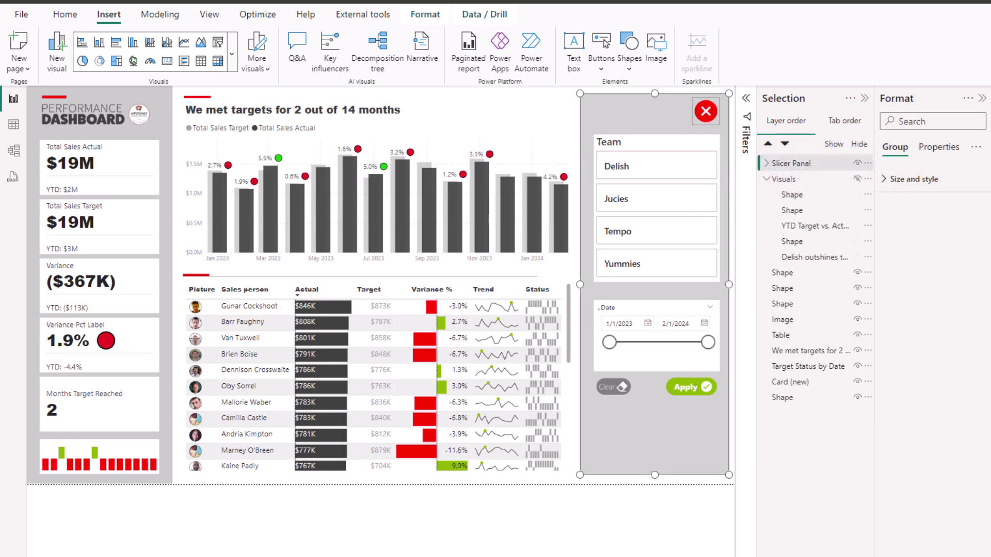
left_click(766, 163)
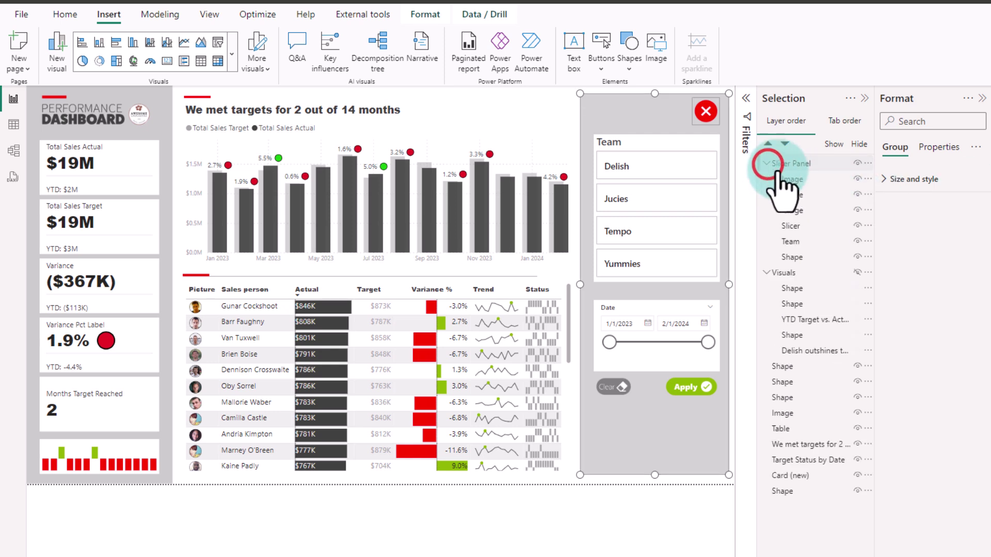
left_click_drag(795, 209, 781, 160)
Step: Collapse the Slicer Panel and Visuals groups, then toggle their eye icons so both are hidden
left_click(766, 163)
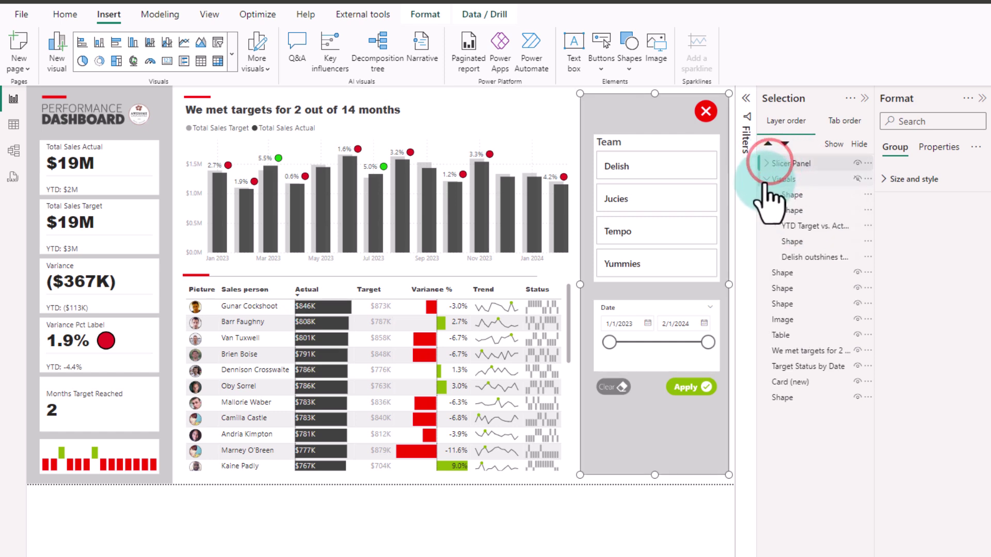
left_click(766, 179)
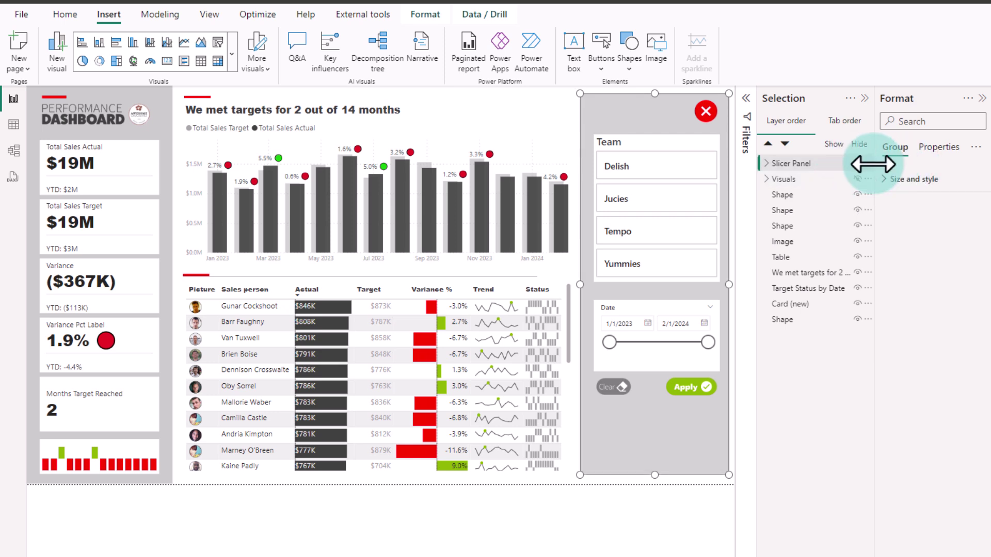
left_click(857, 163)
left_click(857, 179)
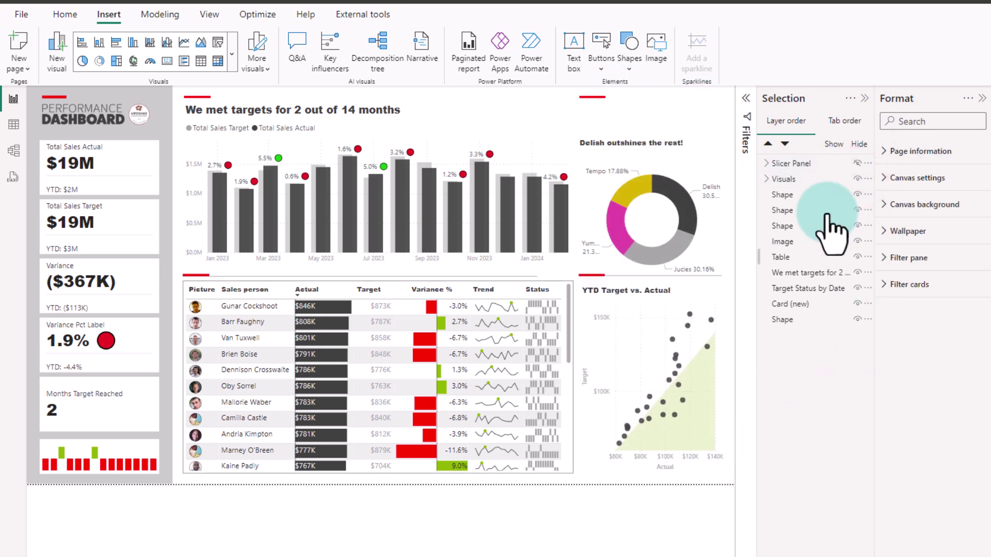
left_click(854, 179)
left_click(856, 179)
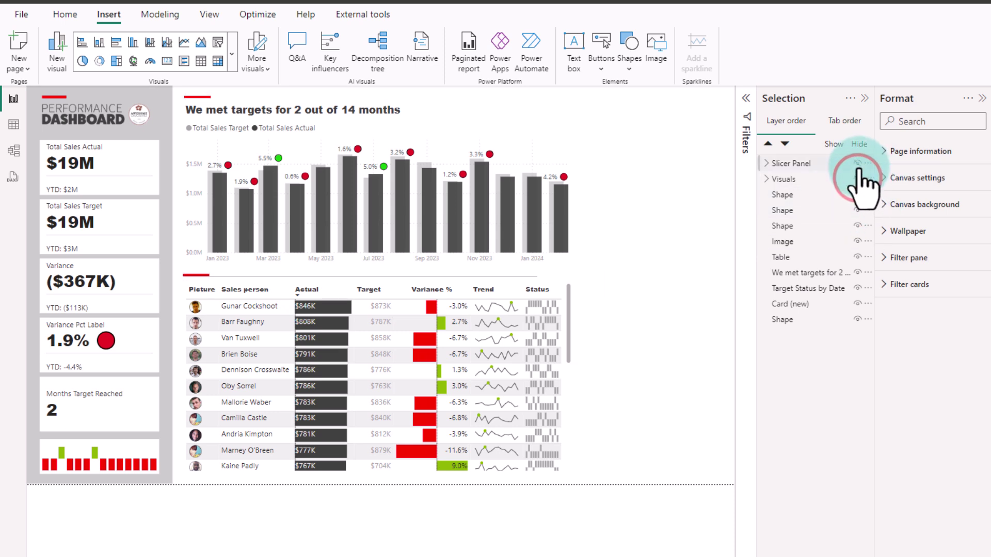
left_click(856, 163)
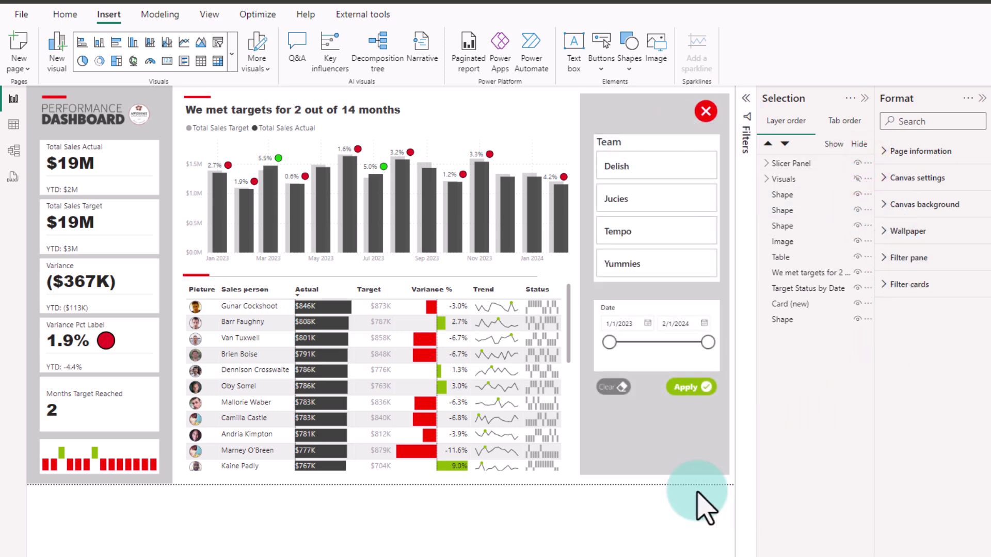
left_click(819, 164)
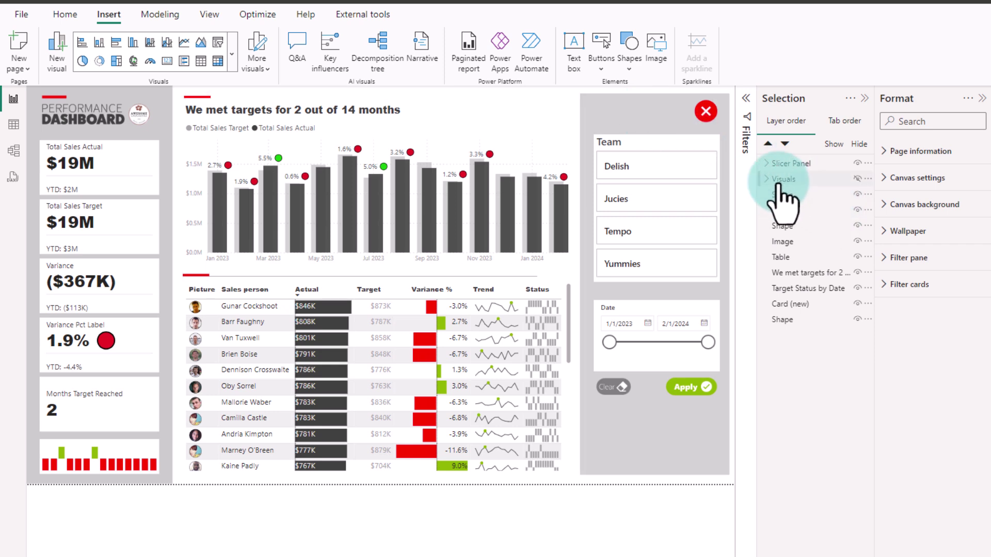
Step: Show the charts, hide the slicer panel, and insert SNAG-3287.png sized into the top-right corner
left_click(857, 163)
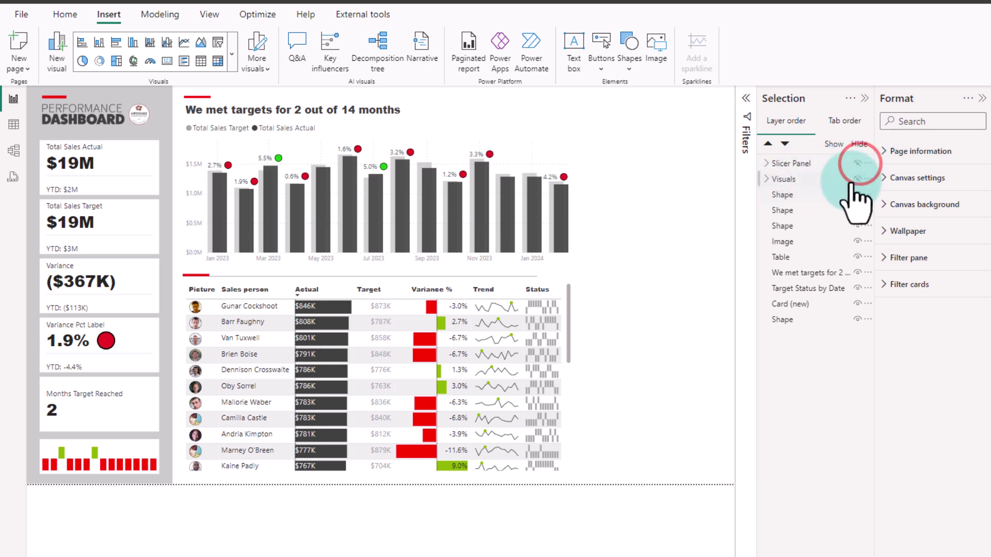
left_click(857, 178)
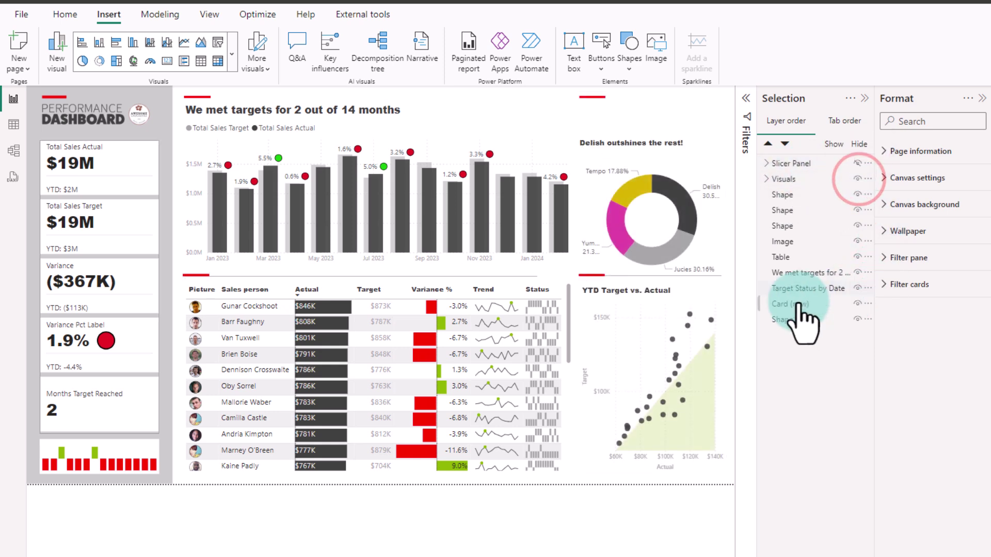
left_click(662, 50)
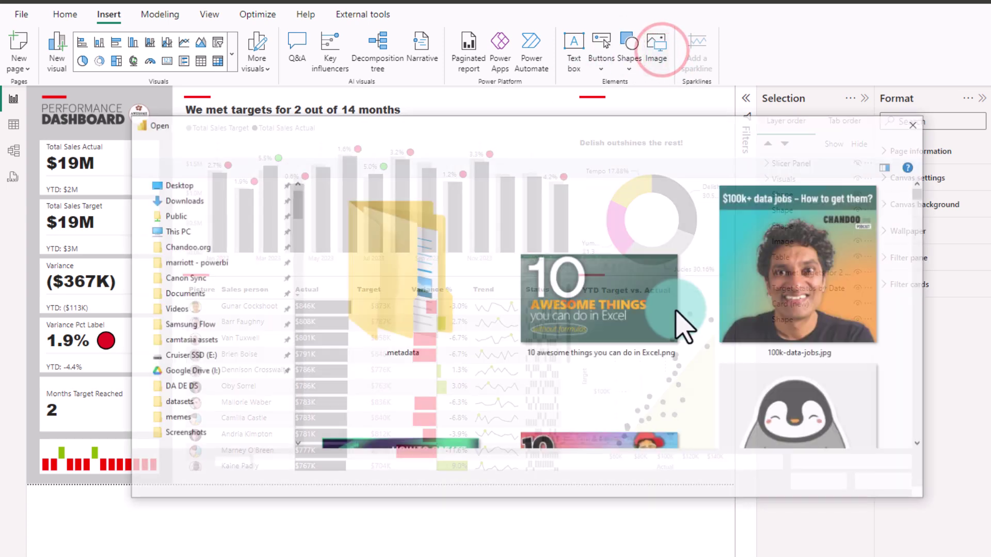
left_click(778, 333)
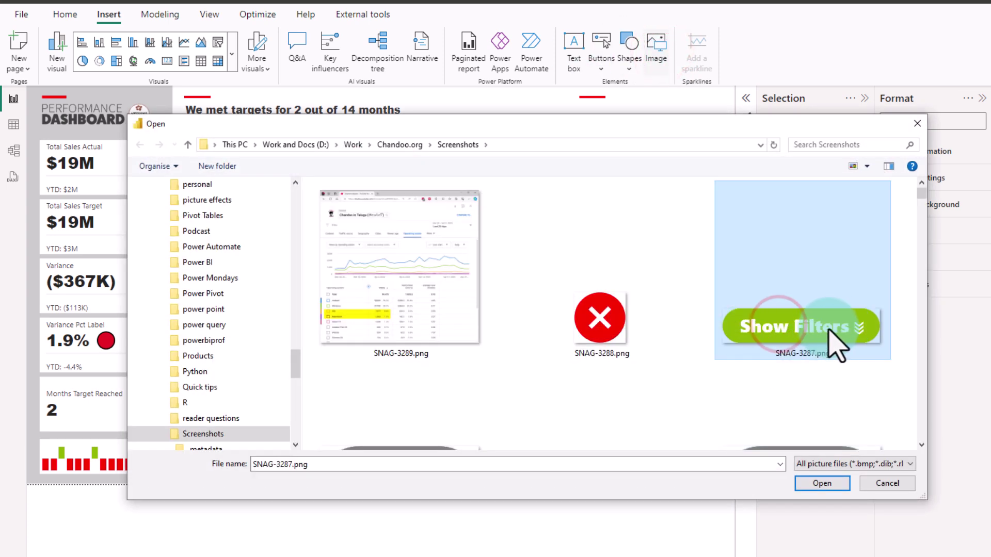
left_click(822, 483)
left_click_drag(657, 133, 690, 121)
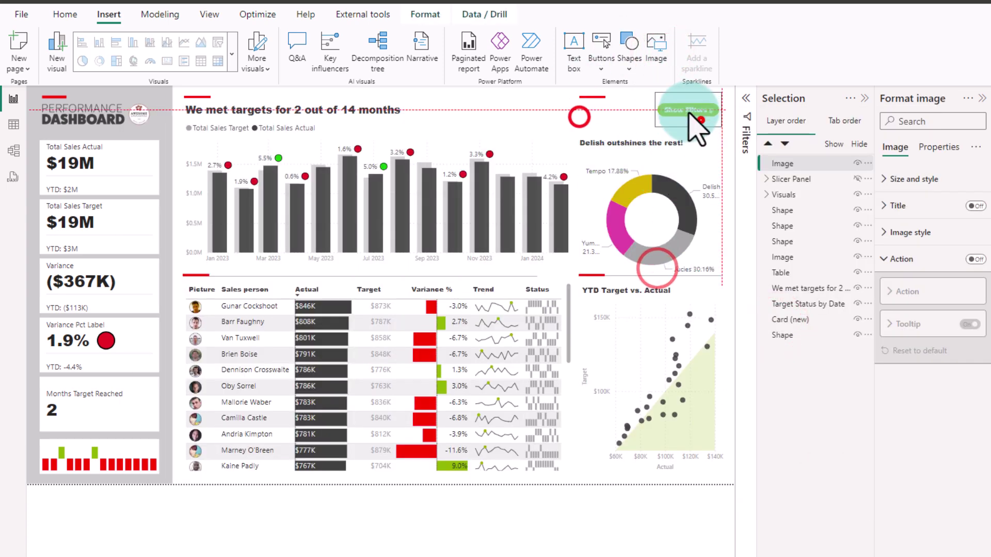
Step: Move the Image layer into the Visuals group and test toggling the charts and slicer panel
left_click(767, 195)
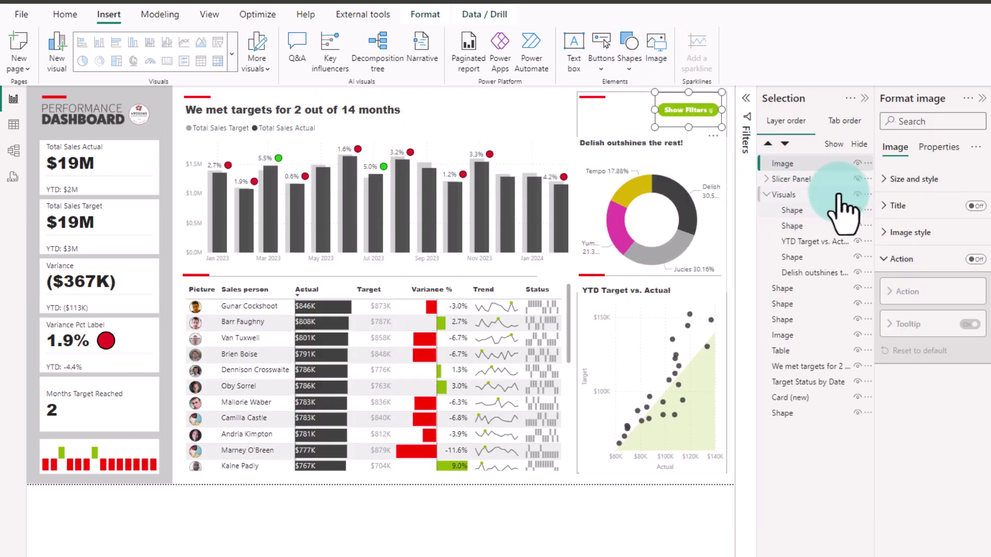
left_click_drag(781, 164, 790, 195)
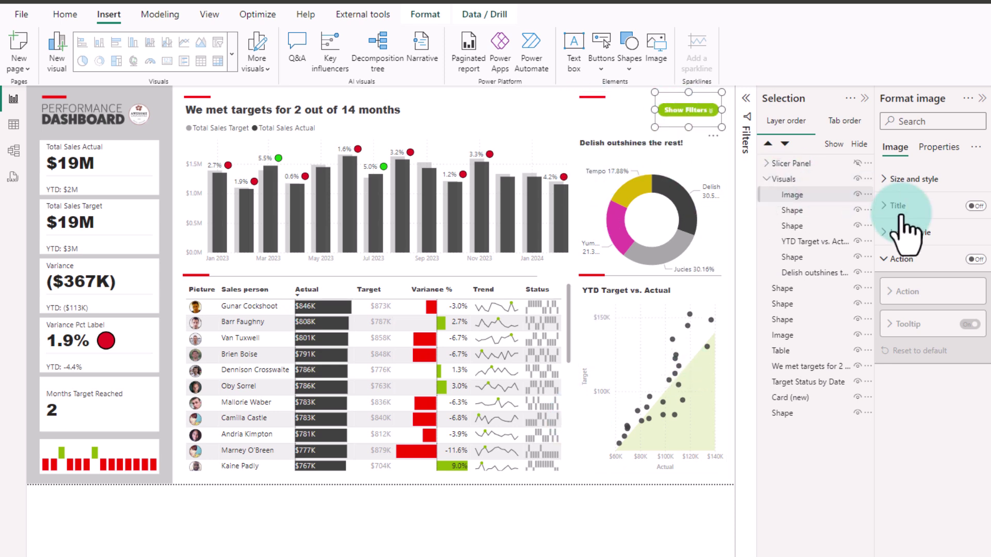
left_click(858, 179)
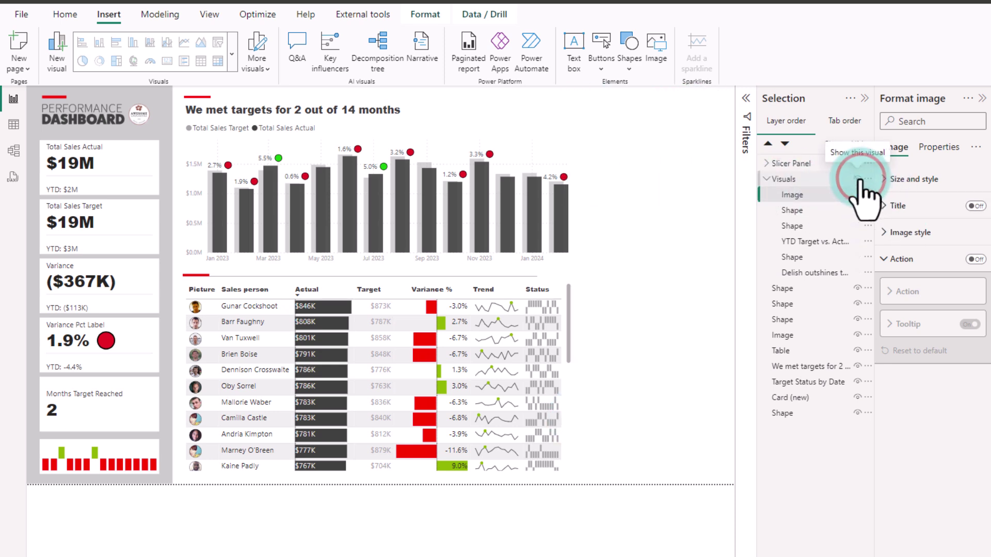
left_click(858, 163)
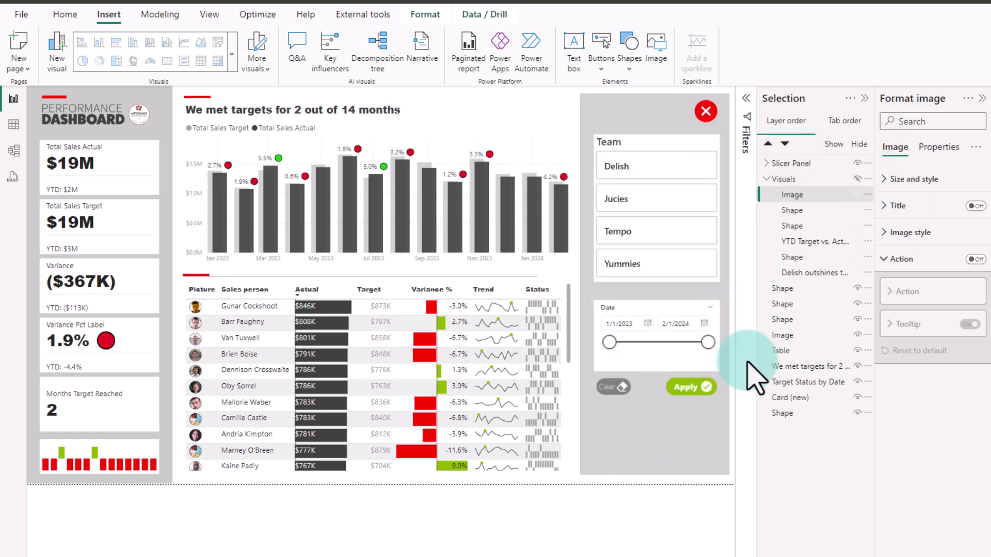
left_click(857, 161)
left_click(858, 178)
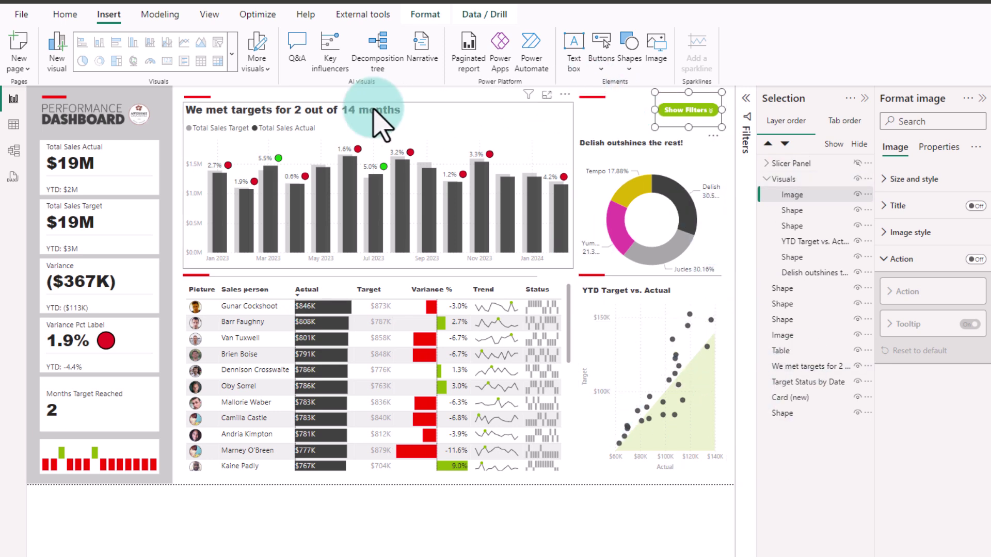
left_click(683, 489)
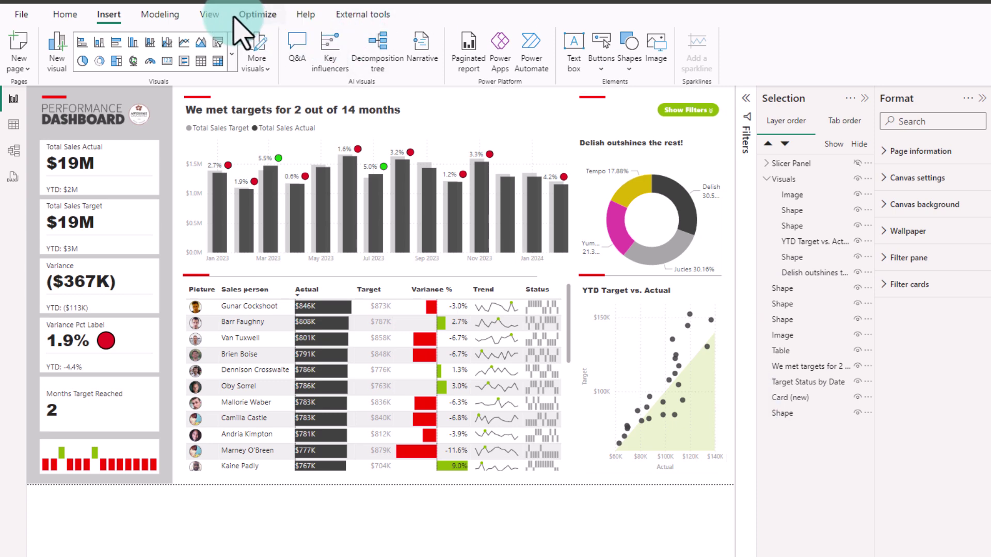
Step: Open the Bookmarks pane and add a bookmark named 'Show visuals (demo)'
left_click(212, 14)
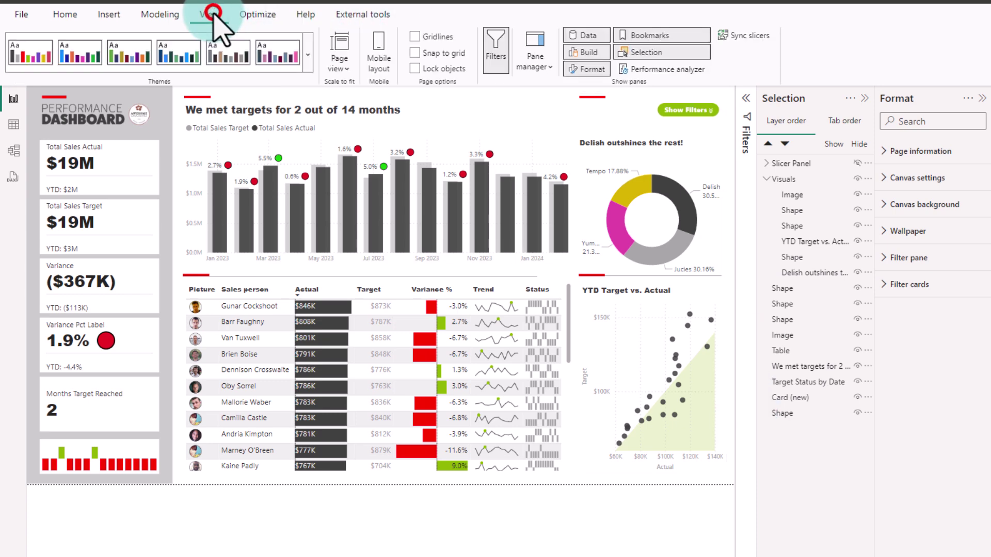
left_click(655, 35)
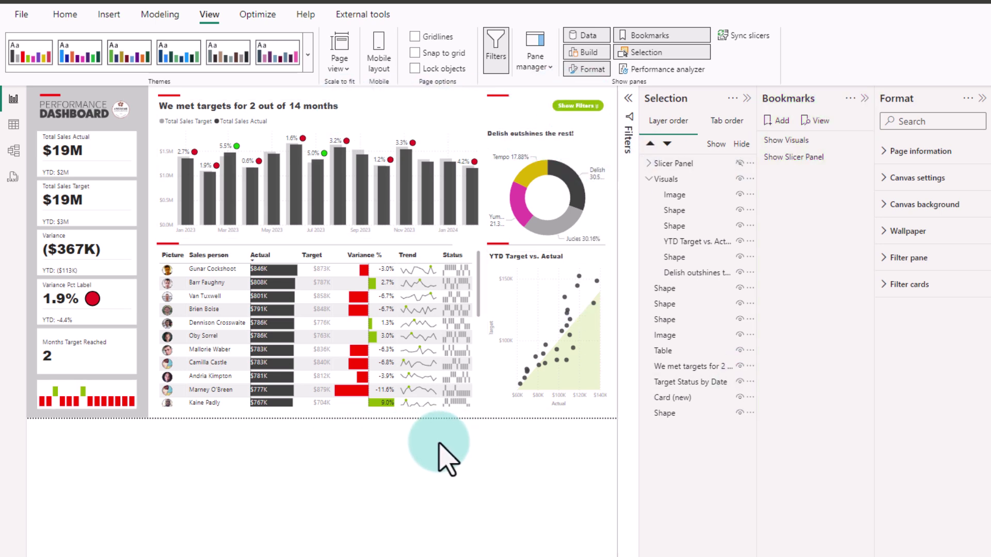
left_click(779, 121)
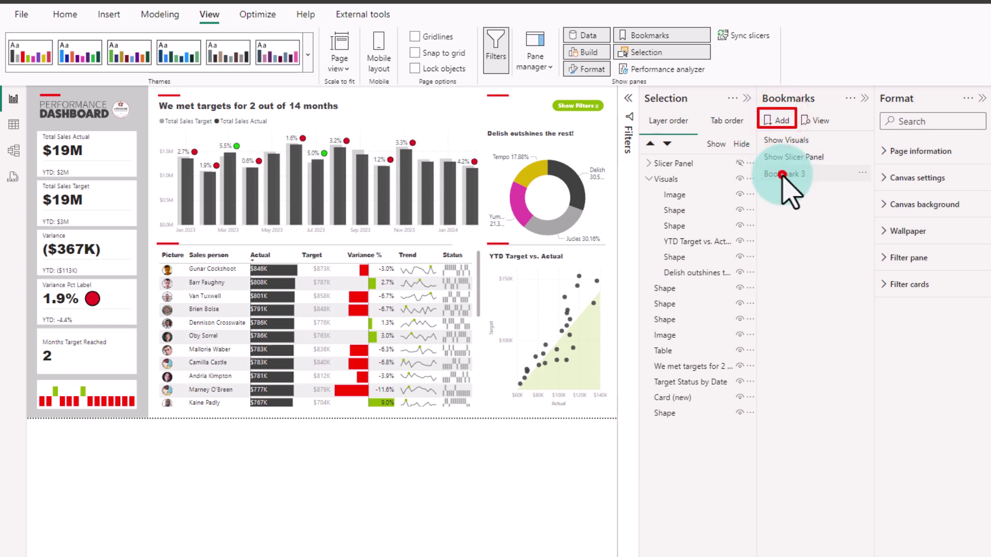
double_click(782, 174)
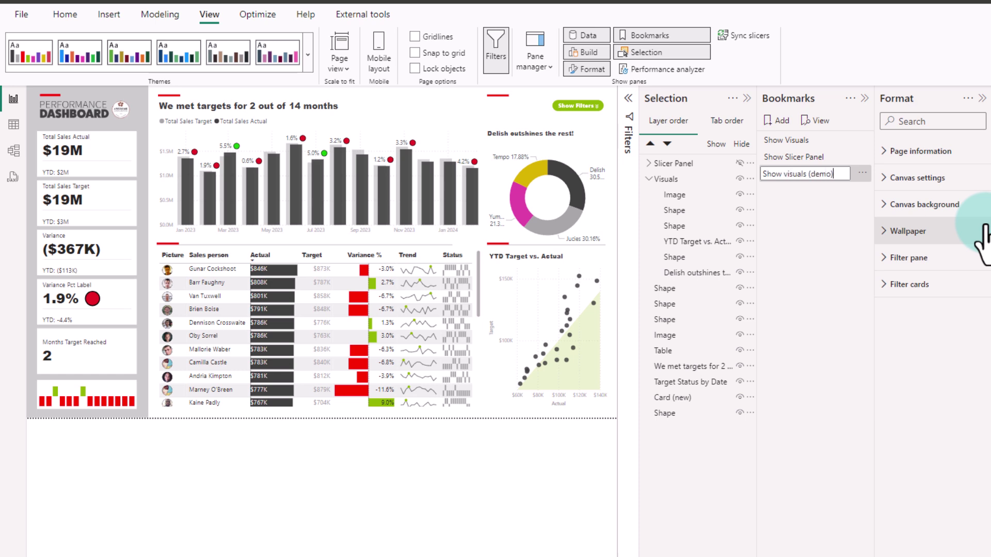
left_click(793, 179)
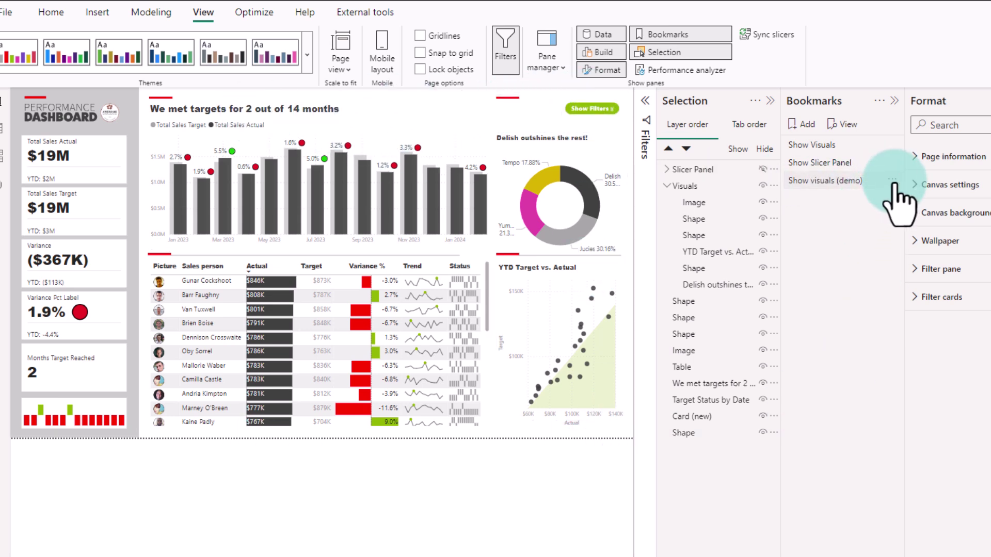
left_click(892, 180)
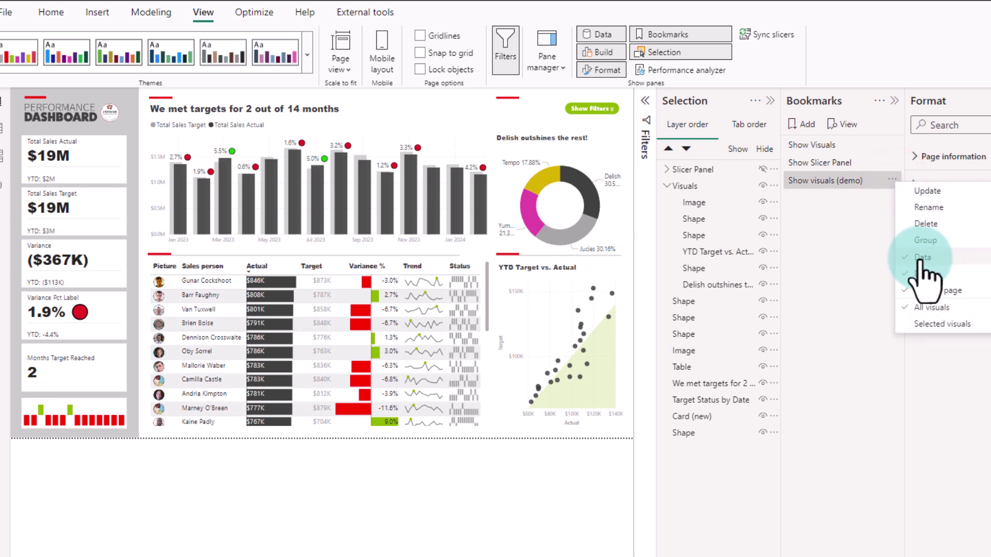
Step: Close the bookmark options, hide the Visuals group and show the Slicer Panel
left_click(861, 253)
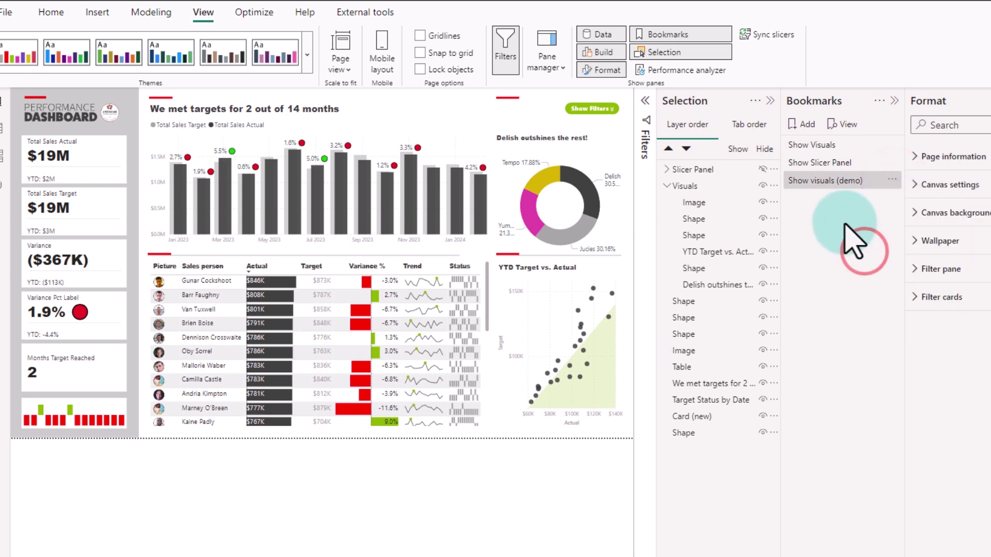
left_click(763, 185)
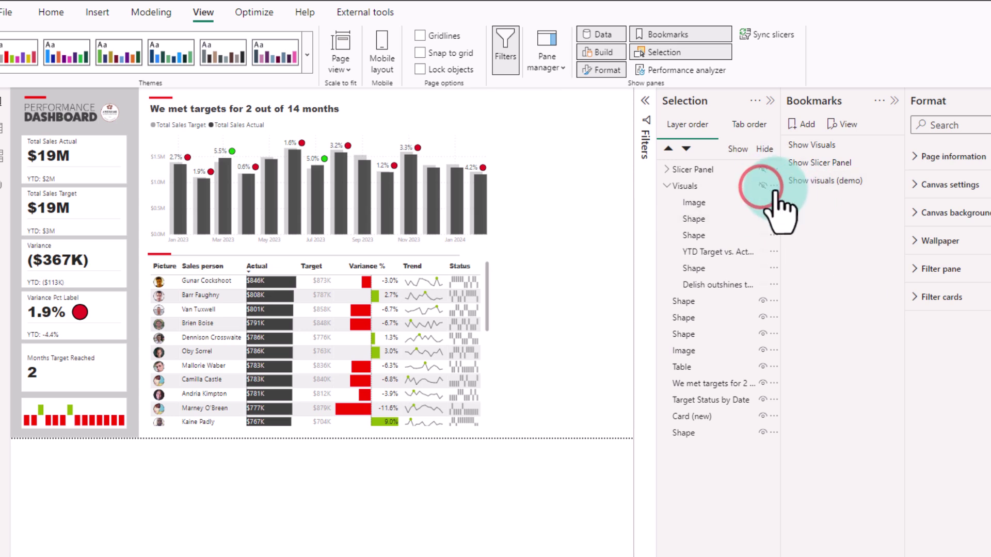
left_click(762, 169)
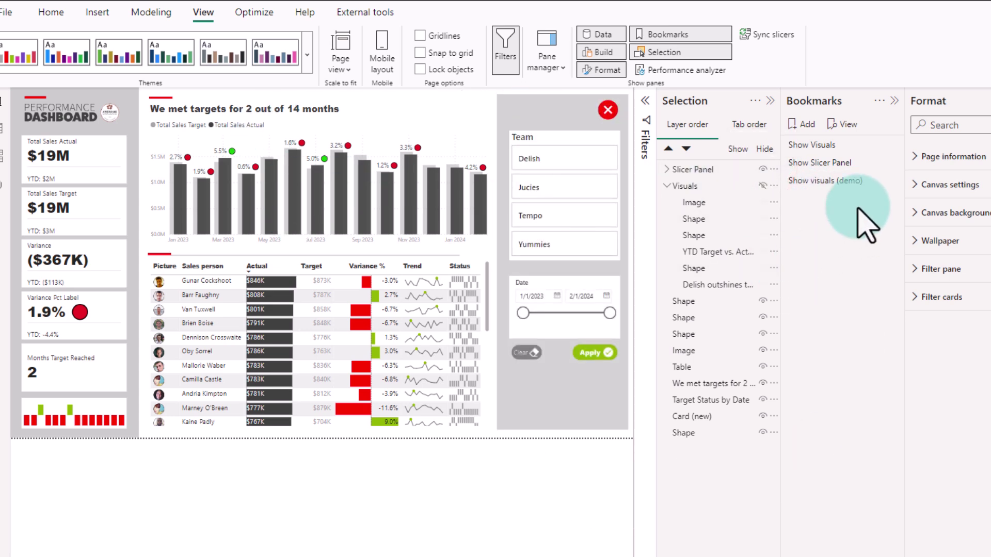
Step: Add a new bookmark and name it 'Show Slicers (demo)'
left_click(803, 124)
double_click(814, 199)
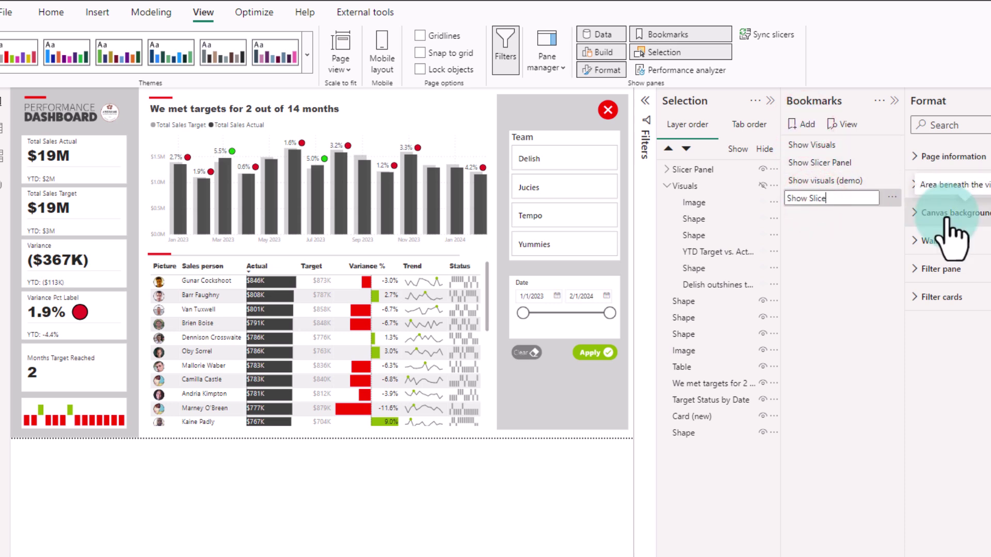
type("Show Slicers (demo)")
key("Return")
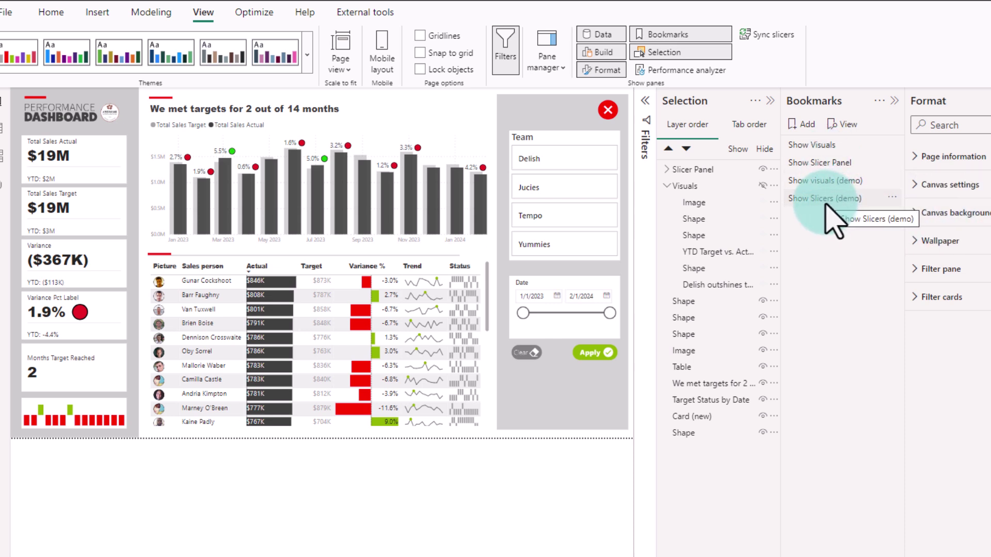
Step: Collapse the layer list and test the Show visuals (demo) and Show Slicers (demo) bookmarks
left_click(773, 101)
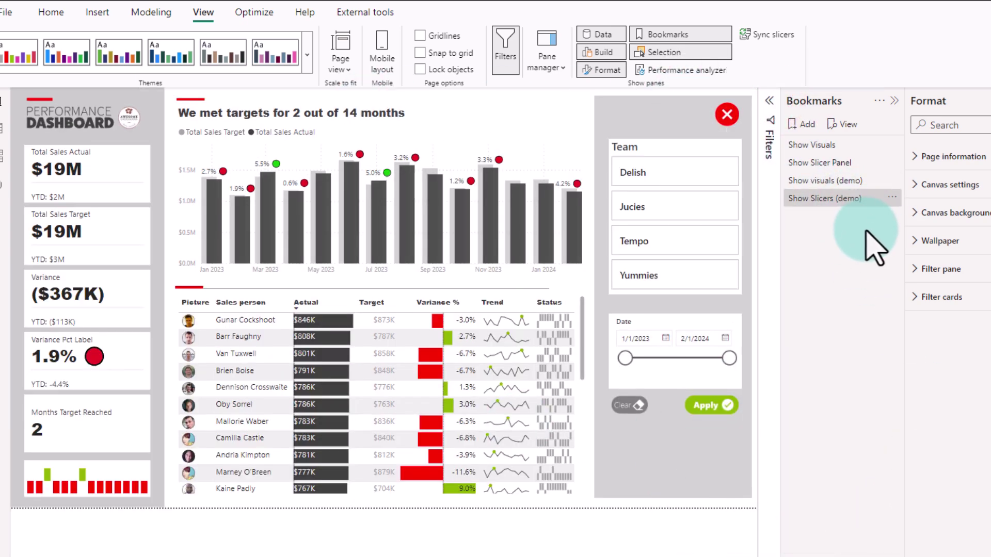
left_click(817, 202)
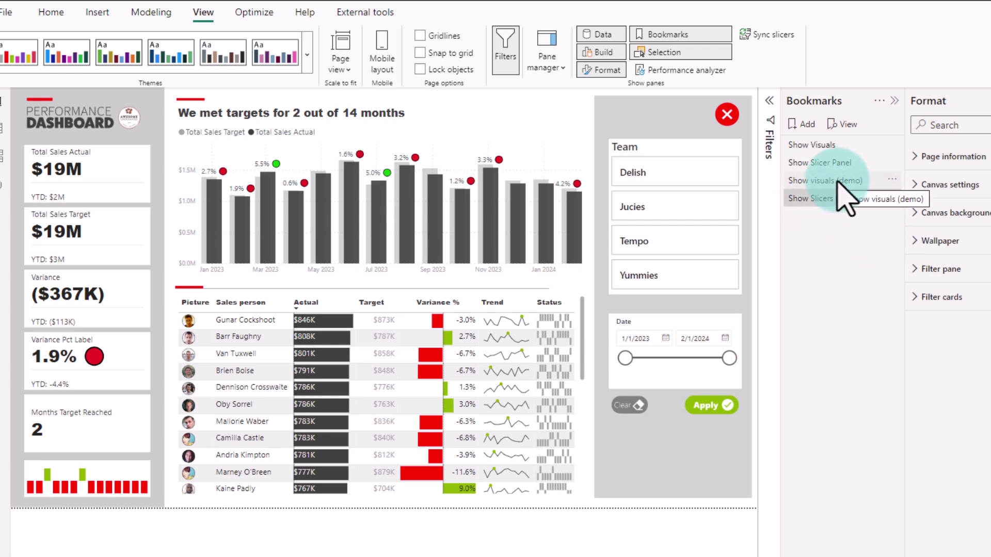
left_click(837, 180)
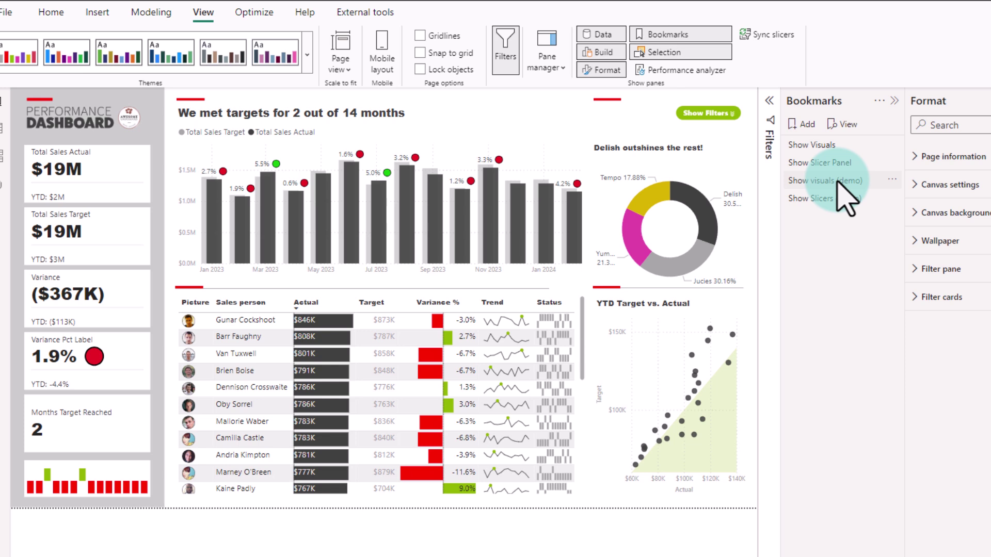
left_click(815, 199)
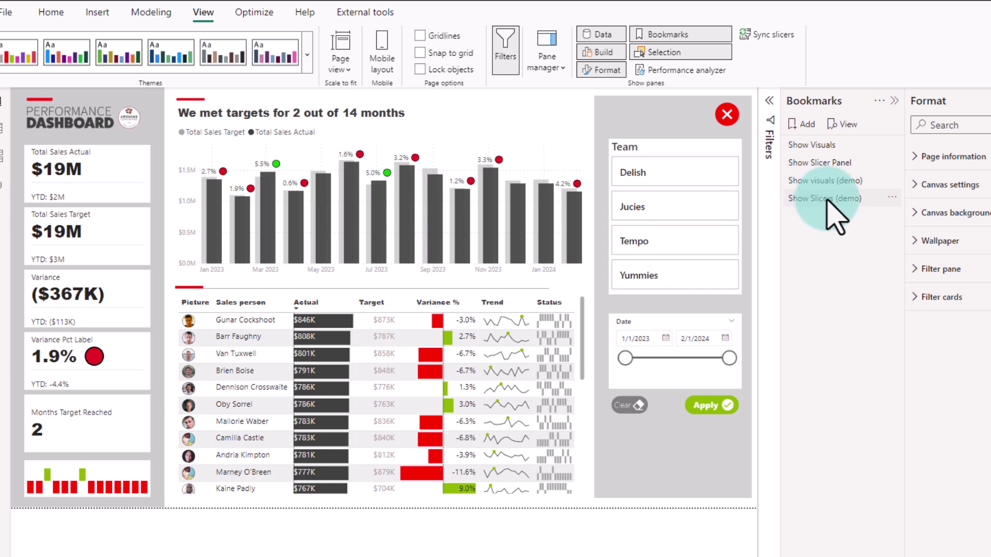
Step: Filter the Team slicer to Jucies, return to Show visuals (demo), and view its options
left_click(652, 215)
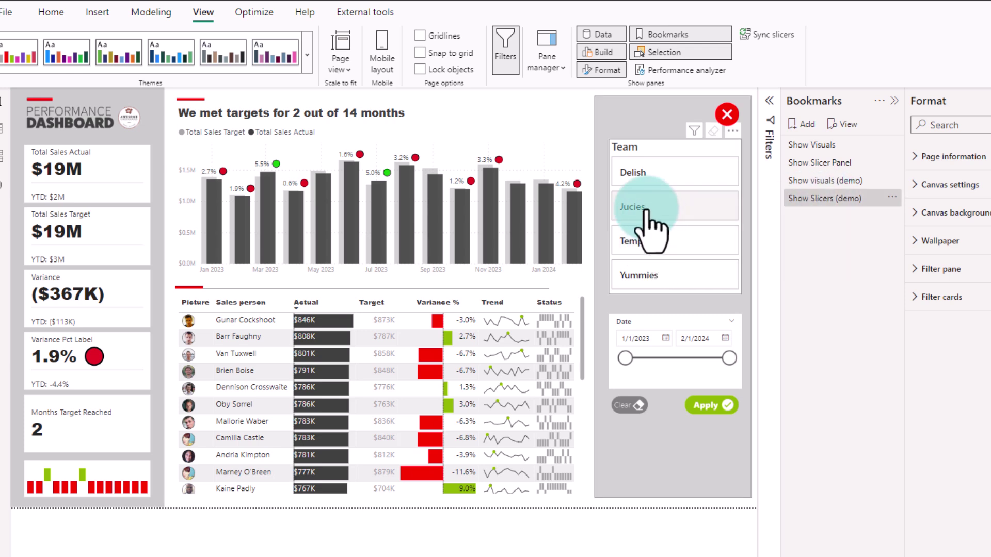
left_click(646, 209)
left_click(720, 406)
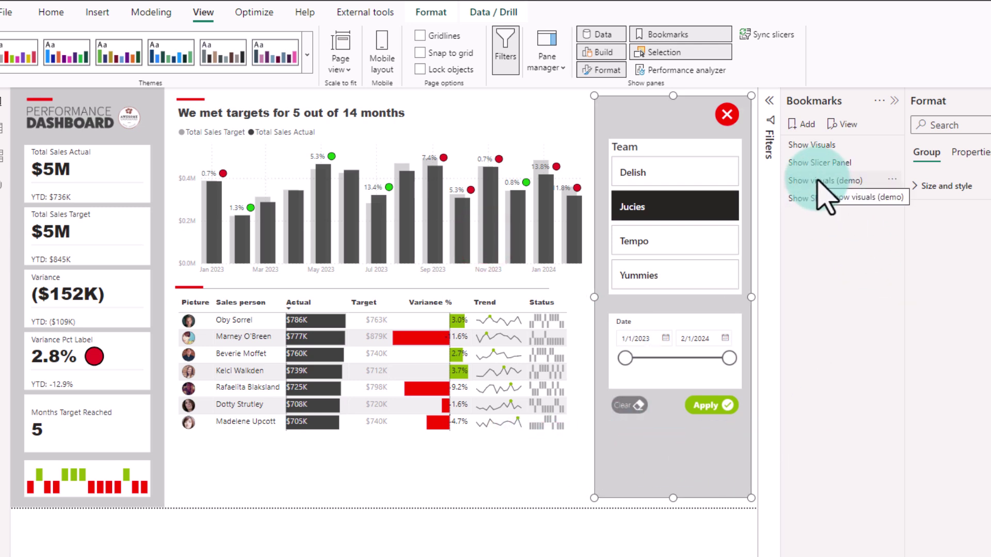
left_click(814, 182)
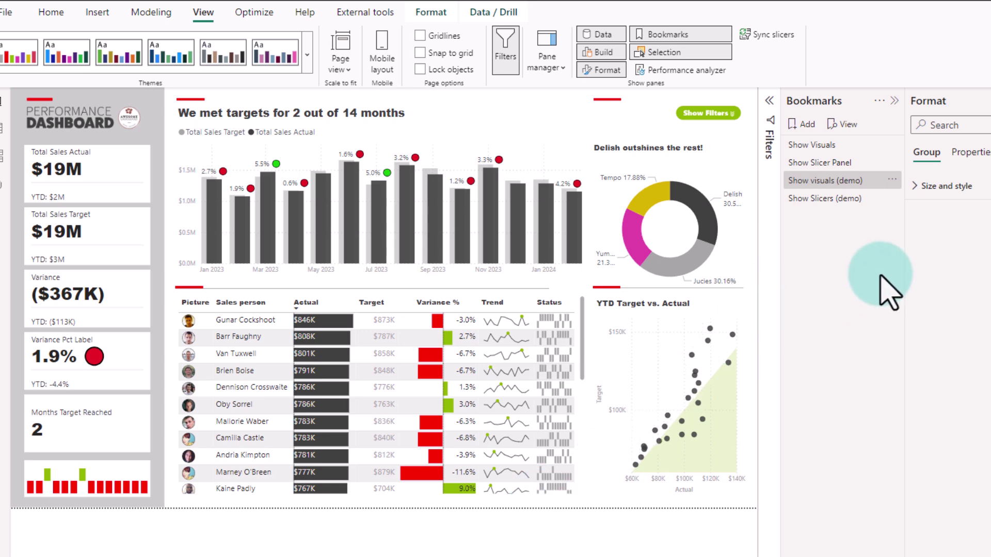
left_click(892, 180)
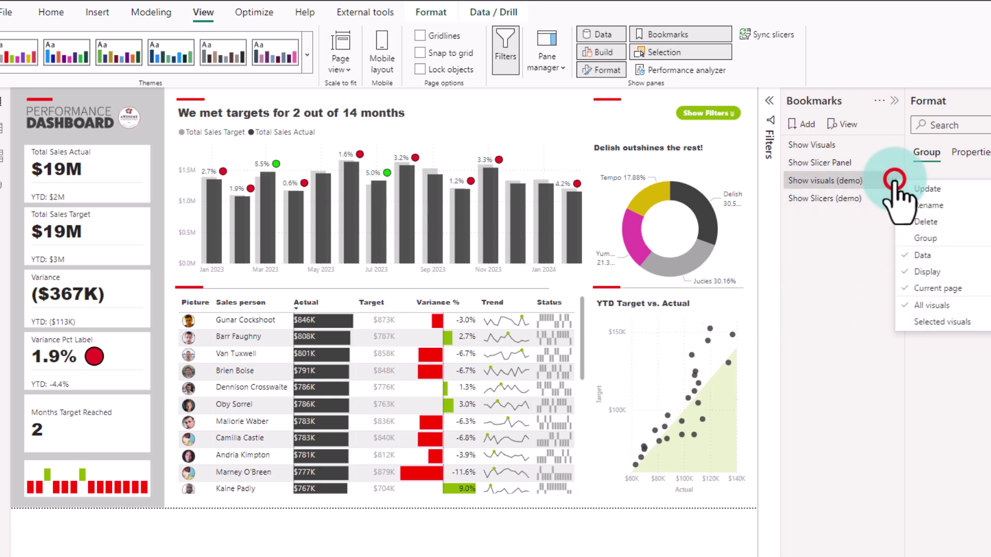
Step: Apply Show Slicers (demo), select Jucies in the Team slicer, then apply Show visuals (demo)
left_click(905, 257)
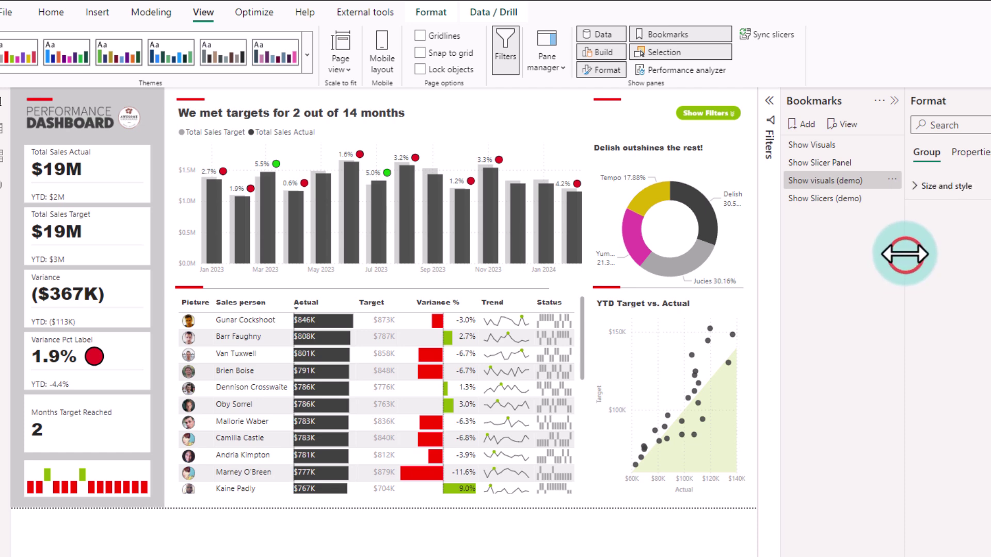
left_click(893, 179)
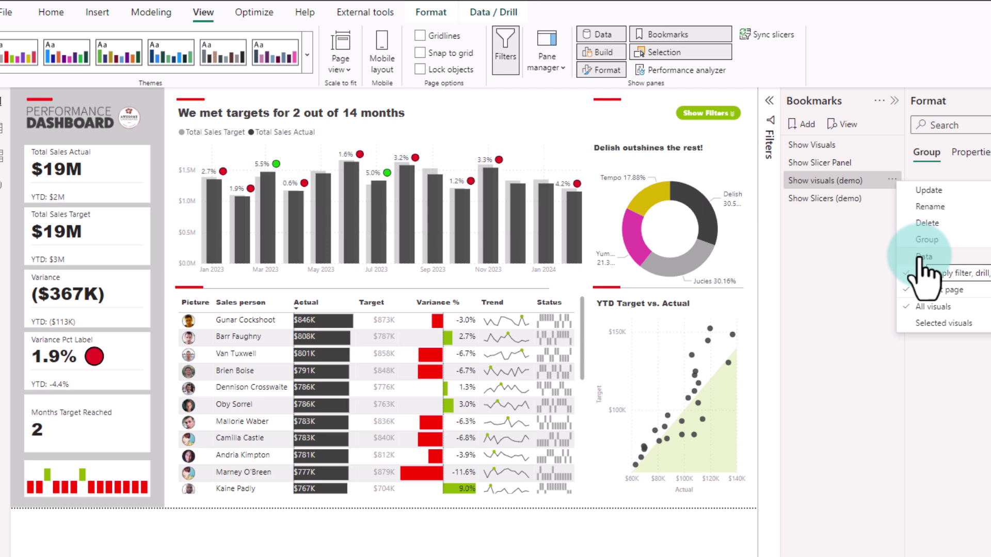
left_click(840, 211)
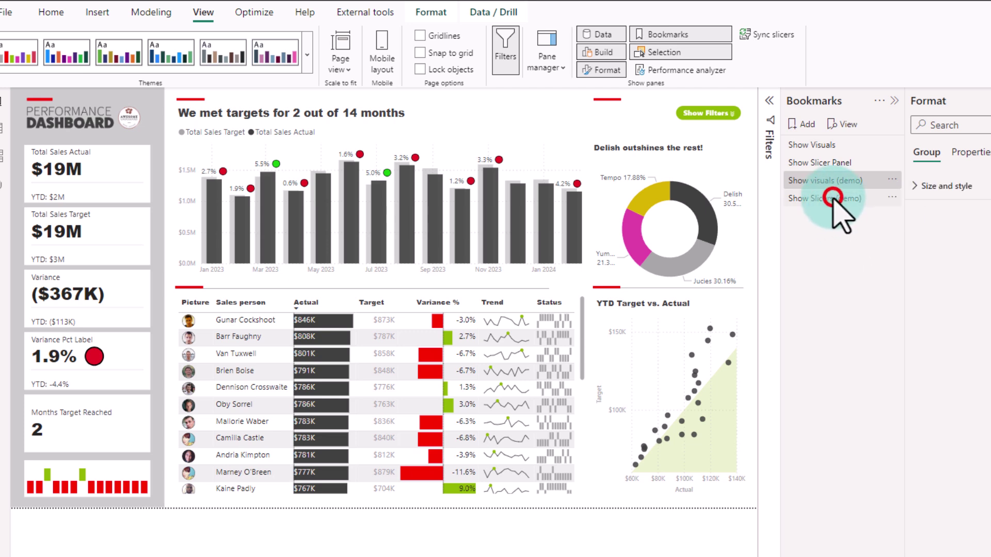
left_click(832, 199)
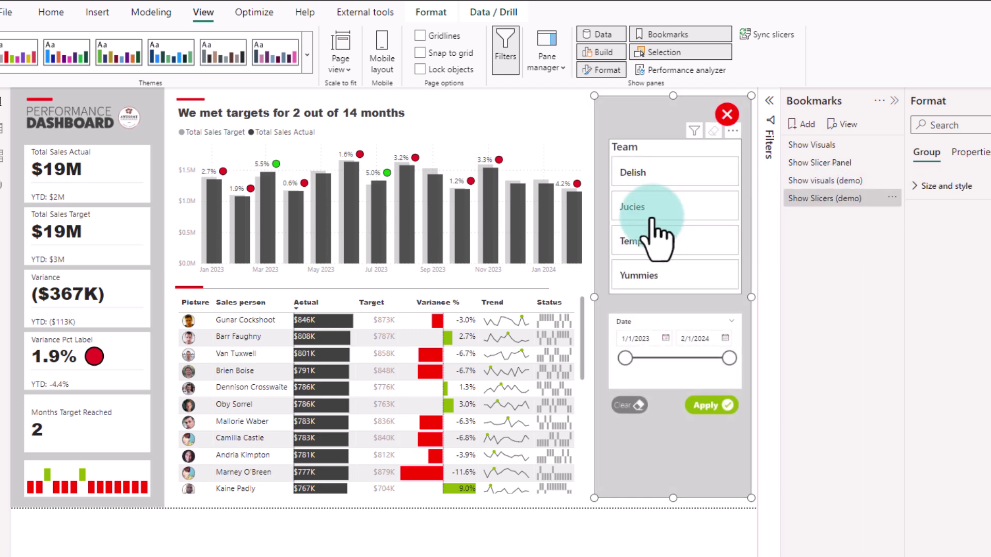
left_click(651, 209)
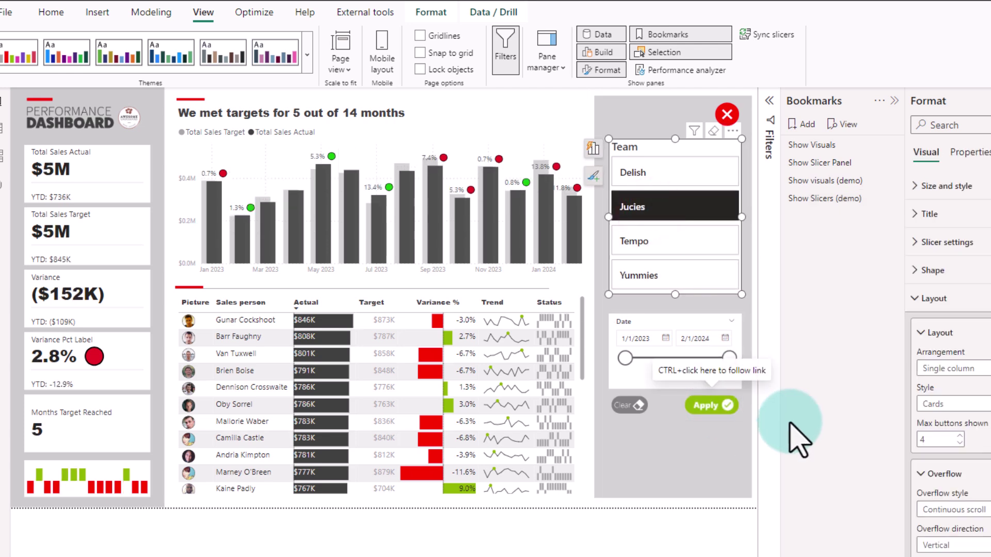
left_click(826, 180)
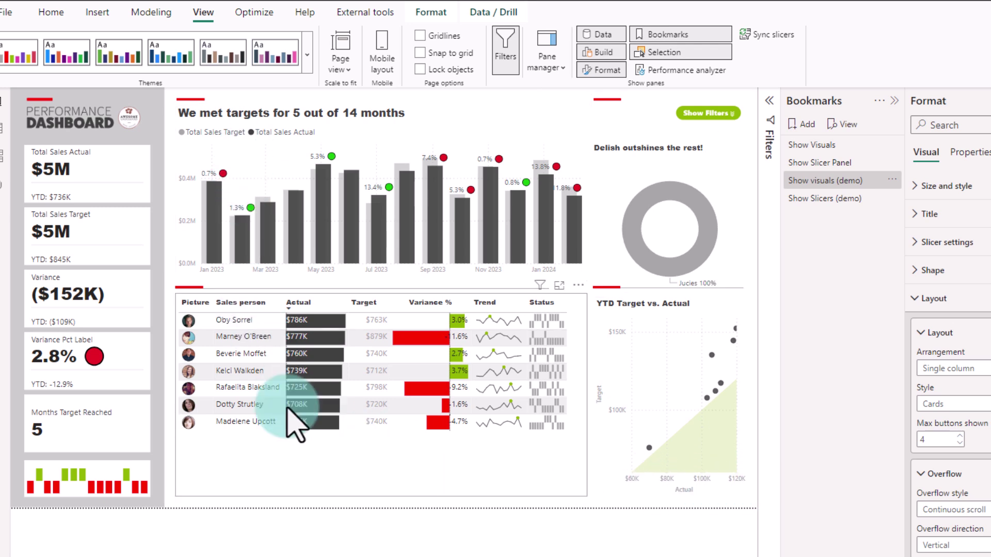
Step: Give the Show Filters image a Bookmark action targeting Show Slicers (demo) and test it
left_click(707, 114)
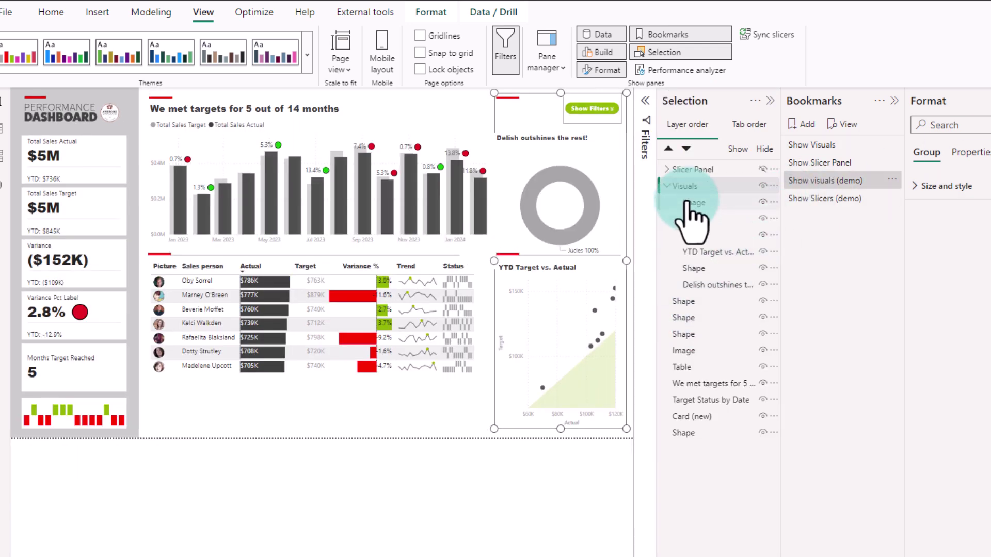
left_click(688, 202)
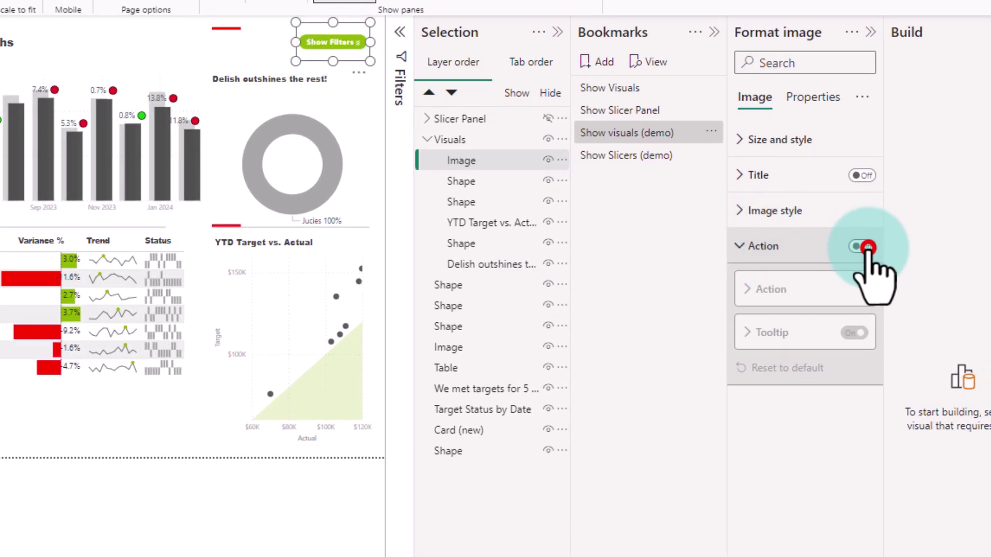
left_click(867, 248)
left_click(804, 334)
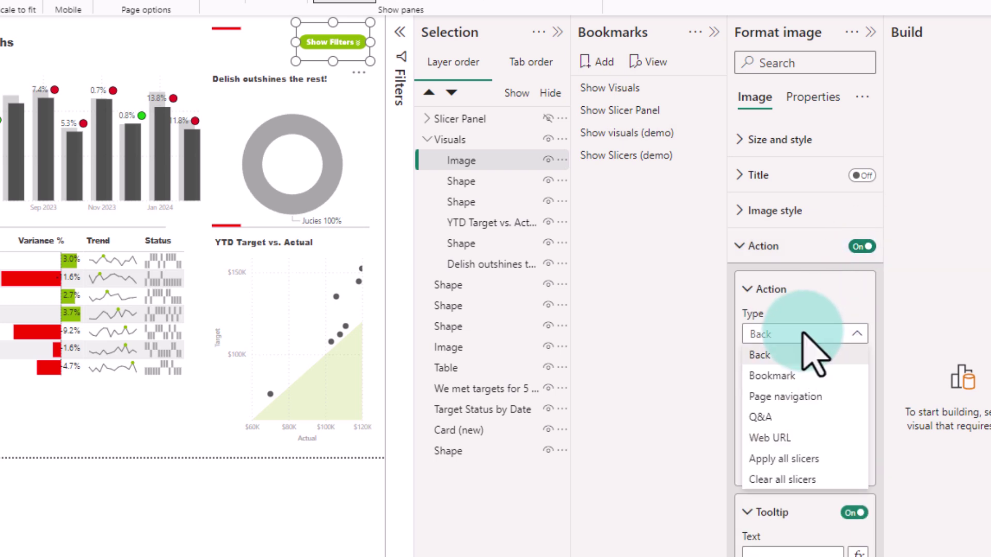
left_click(772, 376)
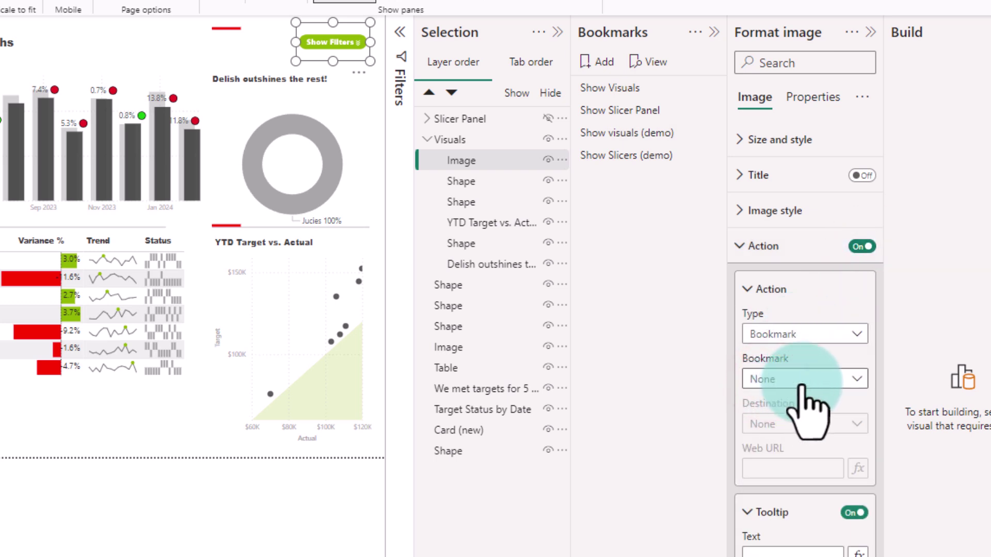
left_click(803, 385)
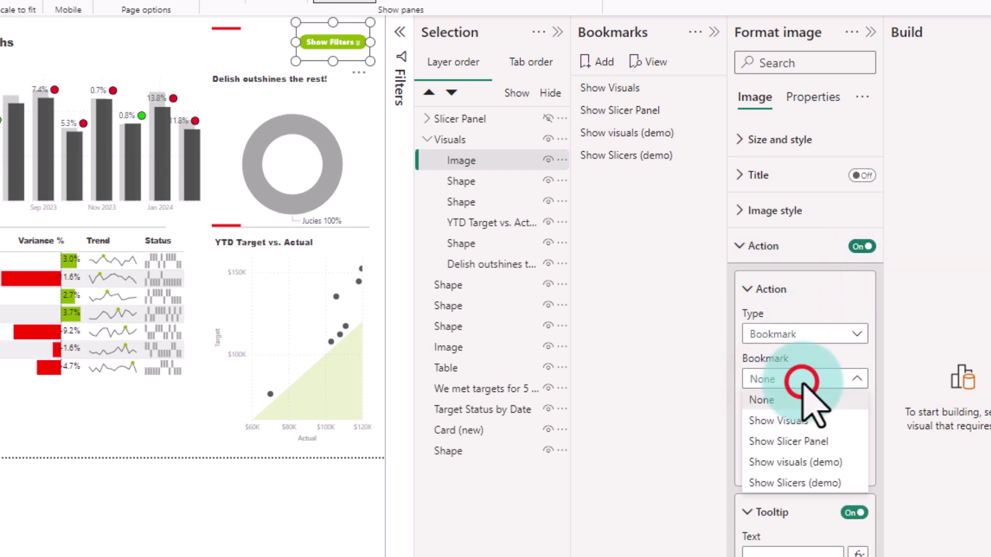
left_click(795, 482)
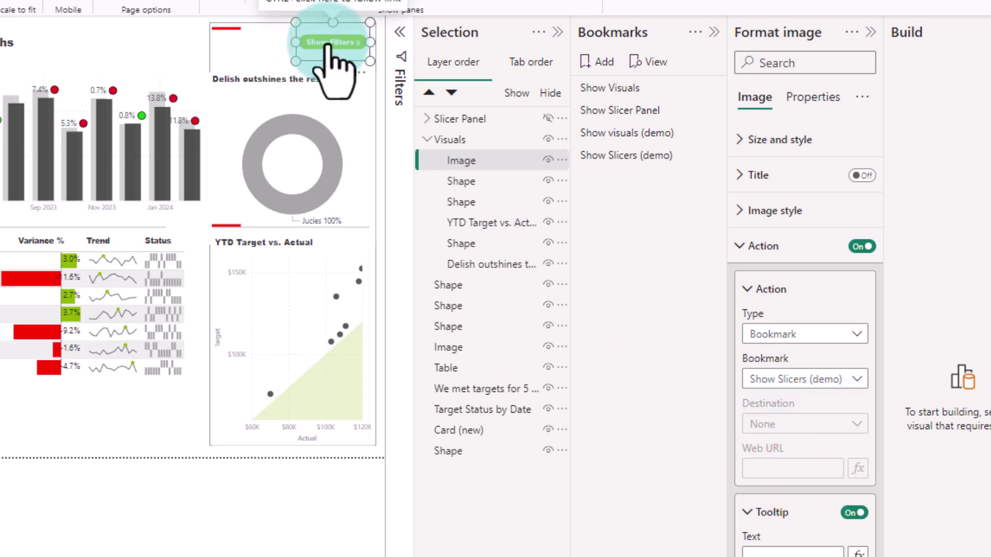
left_click(326, 46, "ctrl")
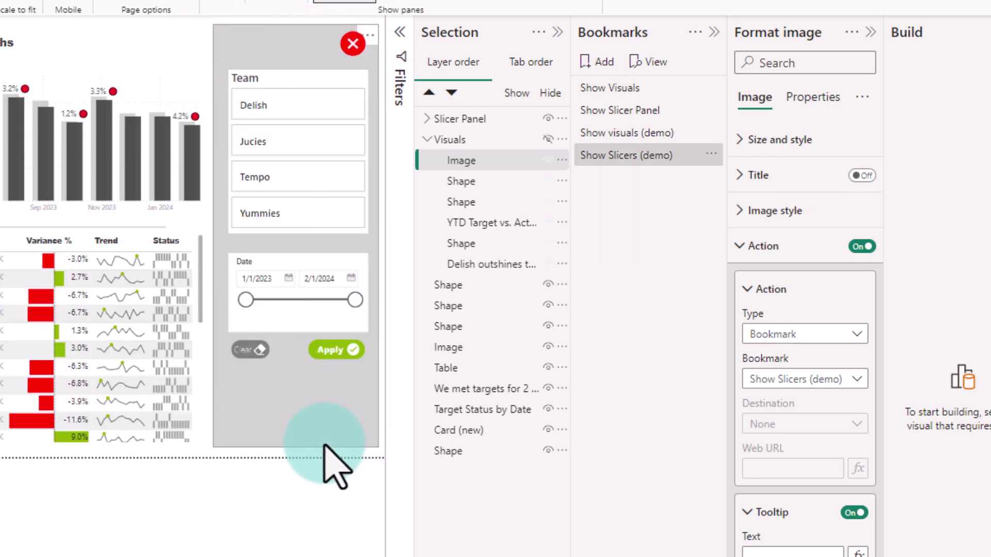
Step: Give the X close image a Bookmark action targeting Show visuals (demo), then collapse the side panes
left_click(353, 45)
left_click(425, 118)
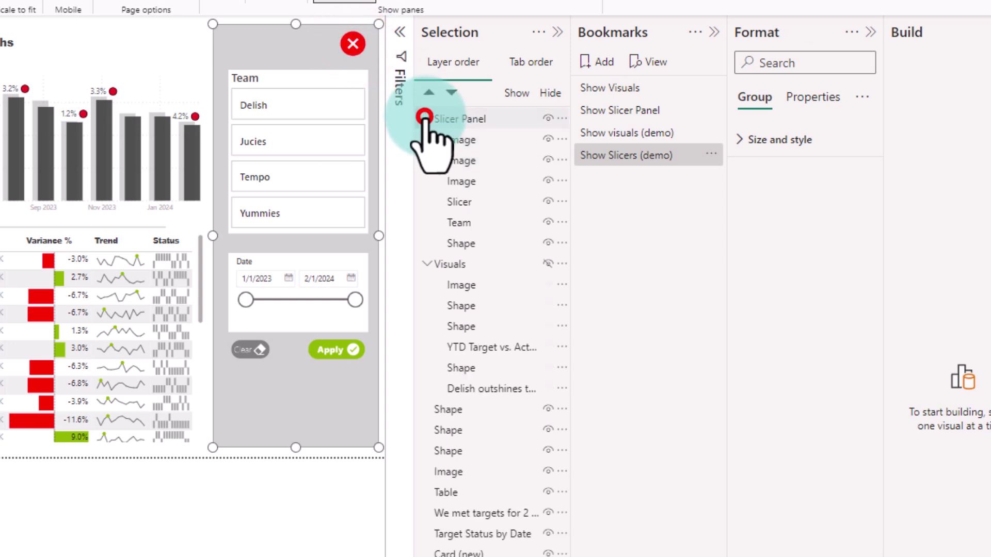
left_click(467, 139)
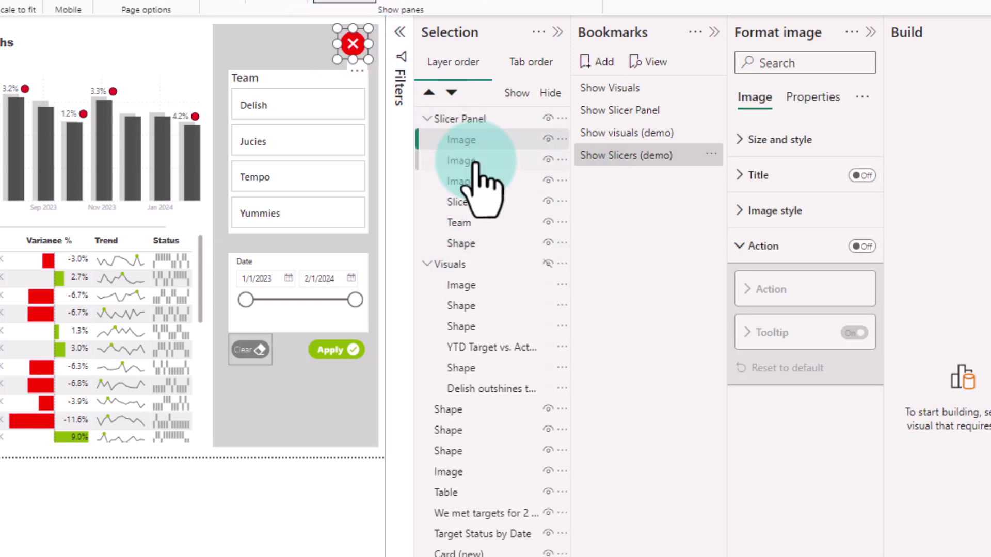
left_click(867, 247)
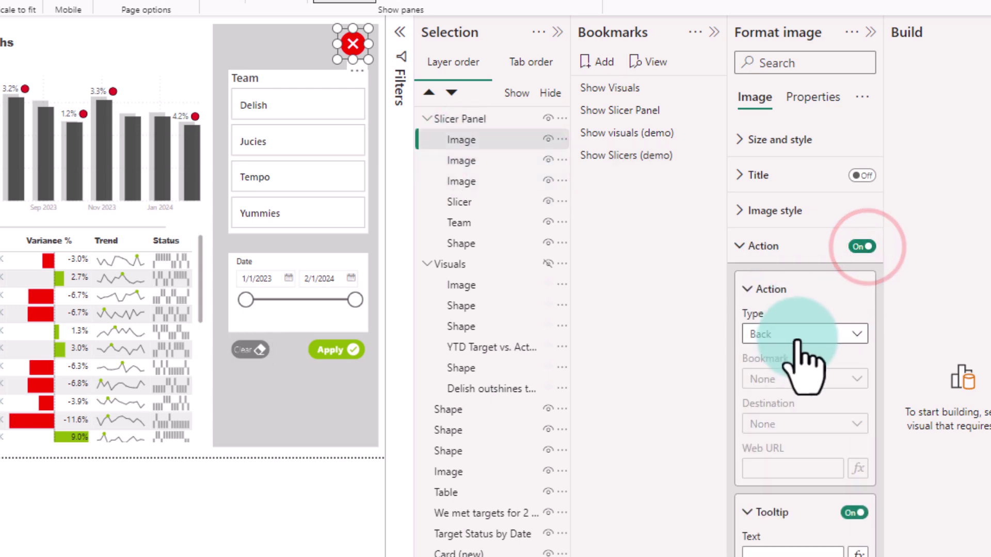
left_click(797, 333)
left_click(781, 376)
left_click(789, 379)
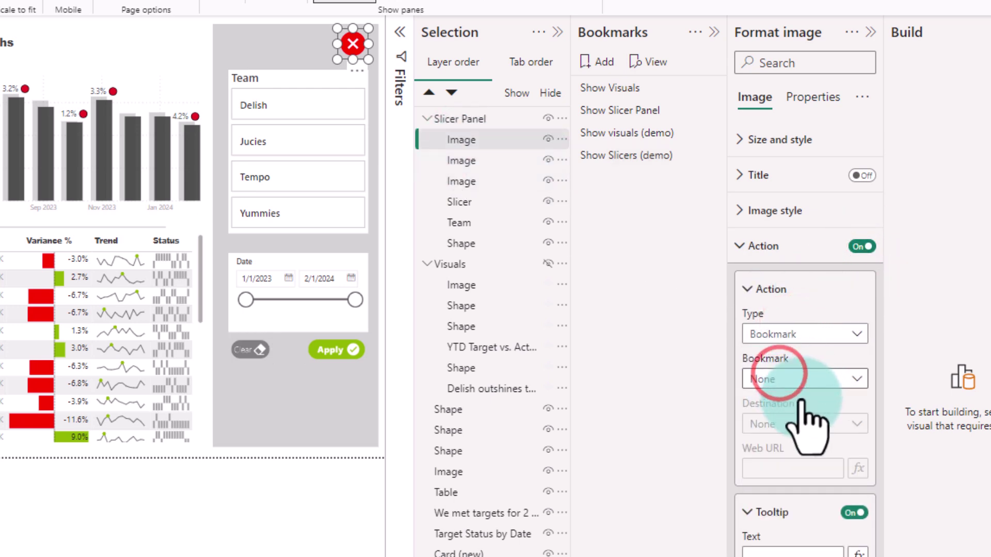
left_click(795, 462)
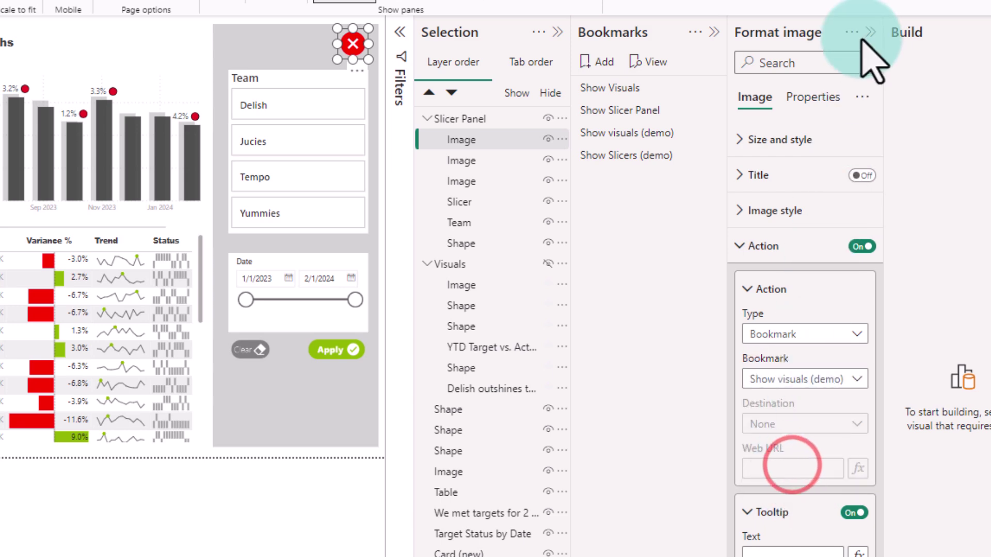
left_click(711, 30)
left_click(713, 31)
Step: Filter to Tempo with dates ending 7/16/2023 via the slicer panel, then close it with the X
left_click(871, 32)
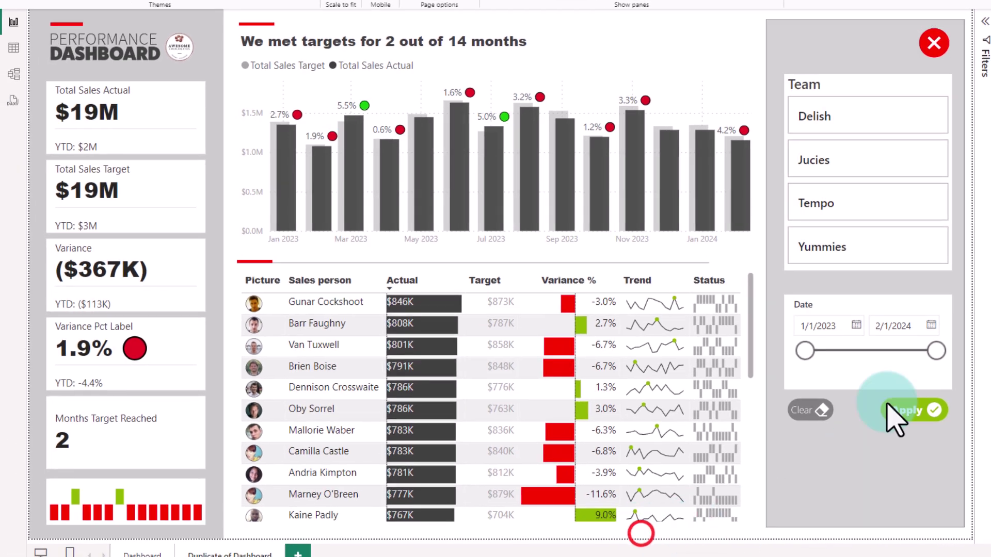
left_click(774, 546, "ctrl")
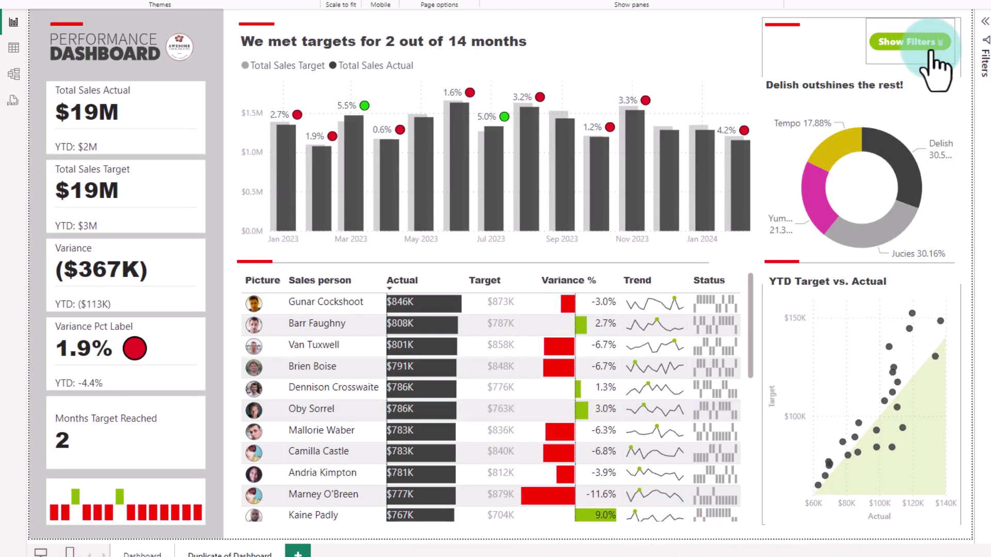
left_click(908, 46)
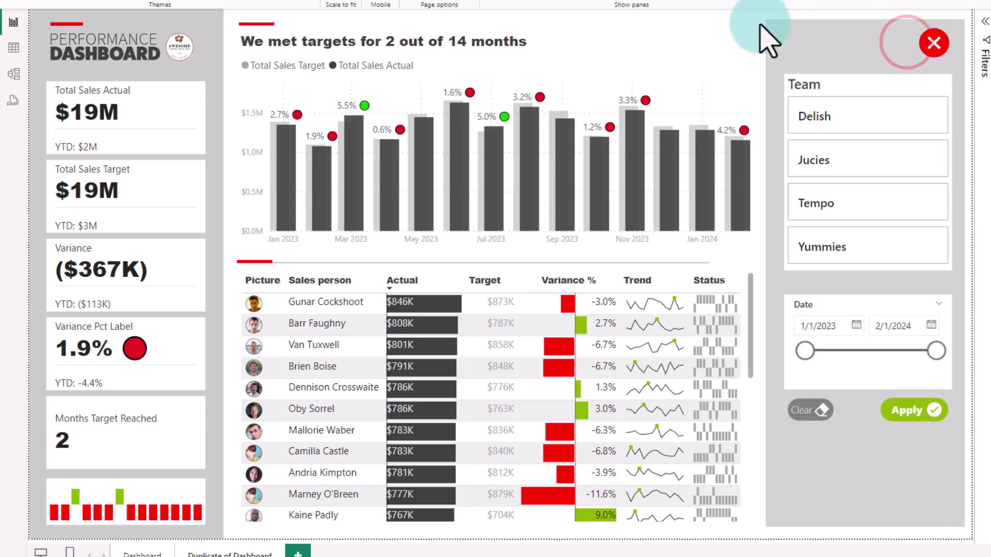
left_click(825, 209)
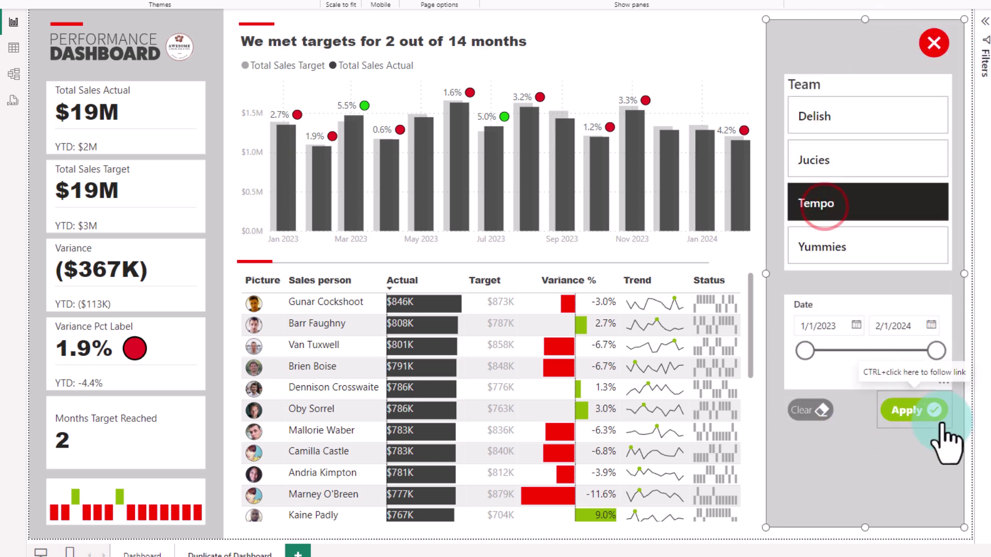
left_click_drag(936, 352, 870, 351)
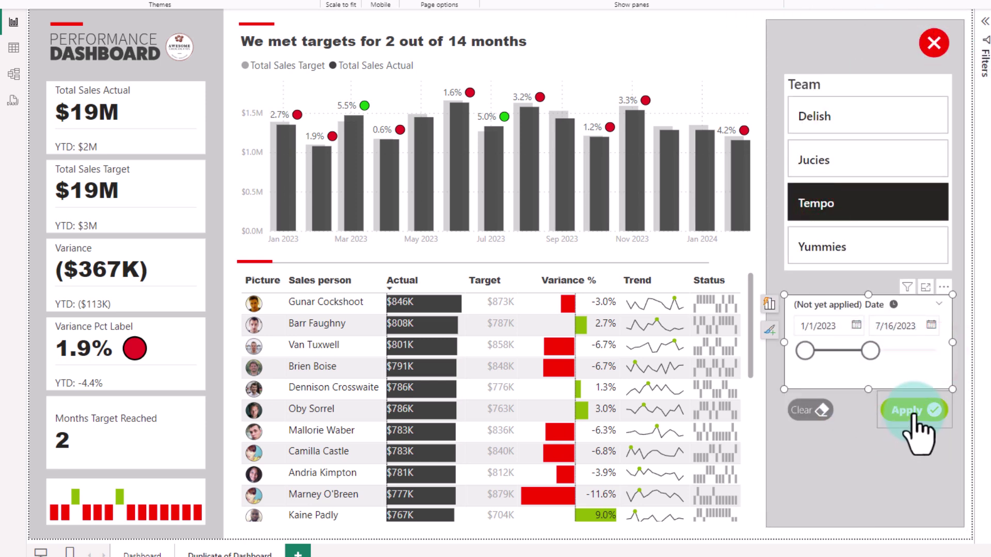
left_click(911, 411)
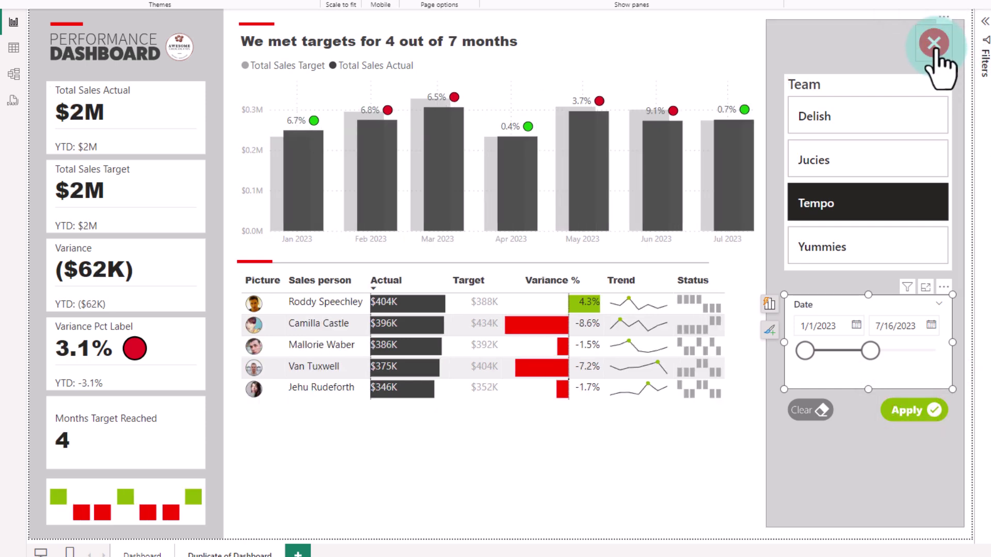
left_click(934, 45)
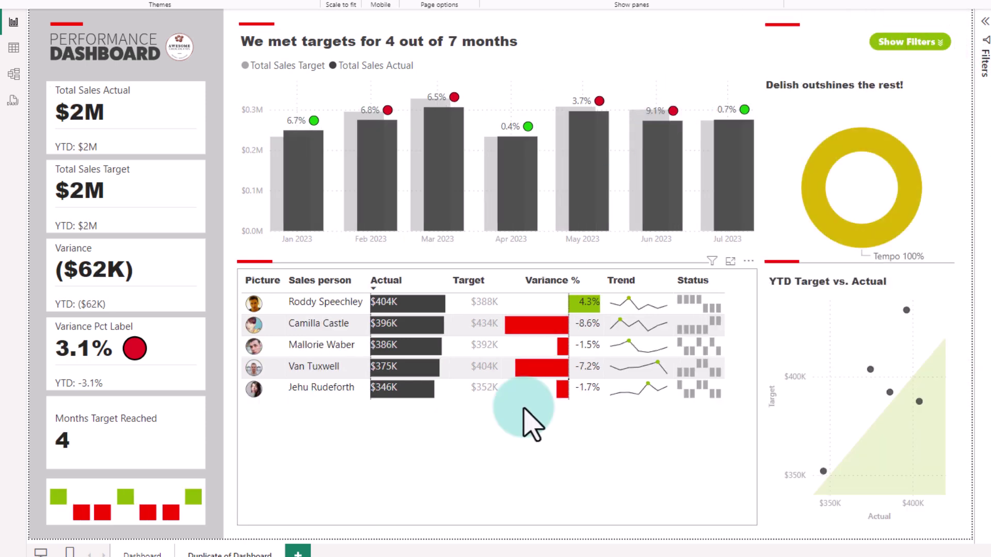